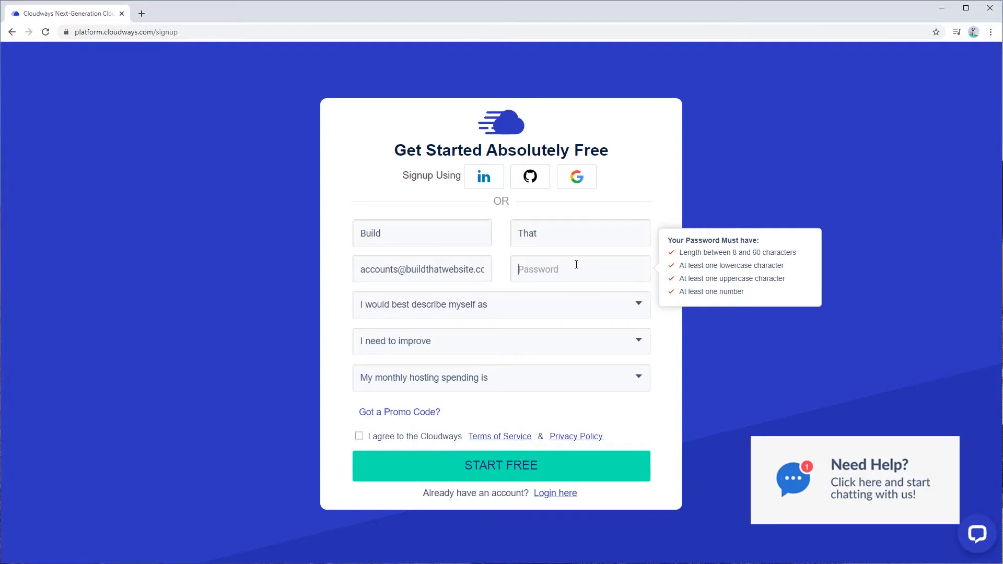
Complete the free signup form with the account password and promo code BTWS, accept the terms and submit it
key("ctrl+v")
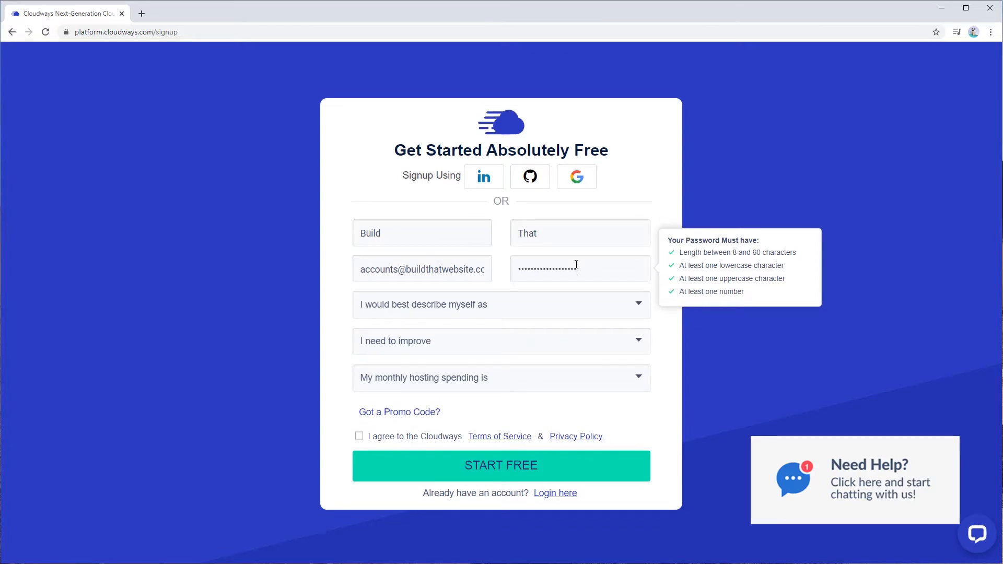
left_click(673, 353)
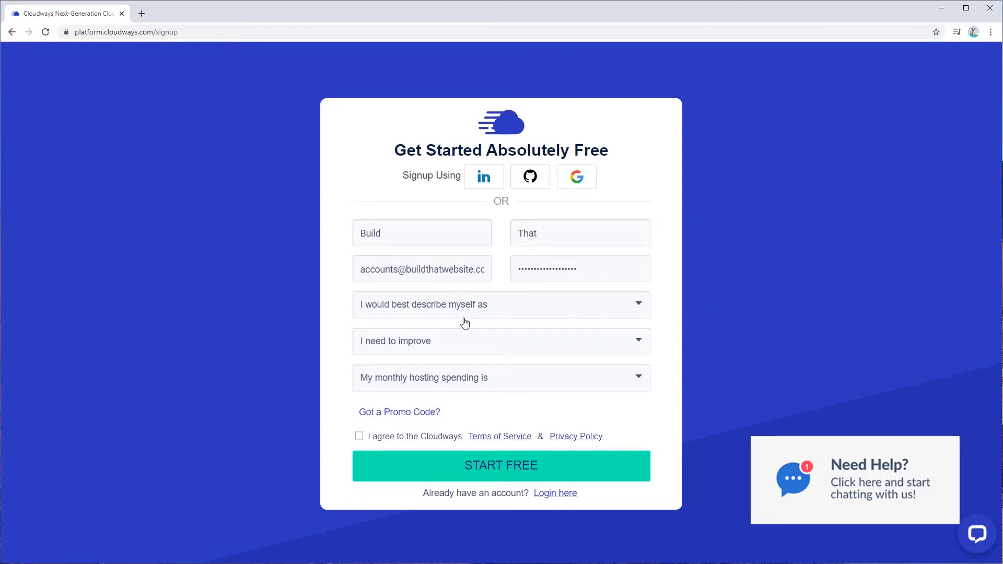
left_click(394, 408)
type("BTWS")
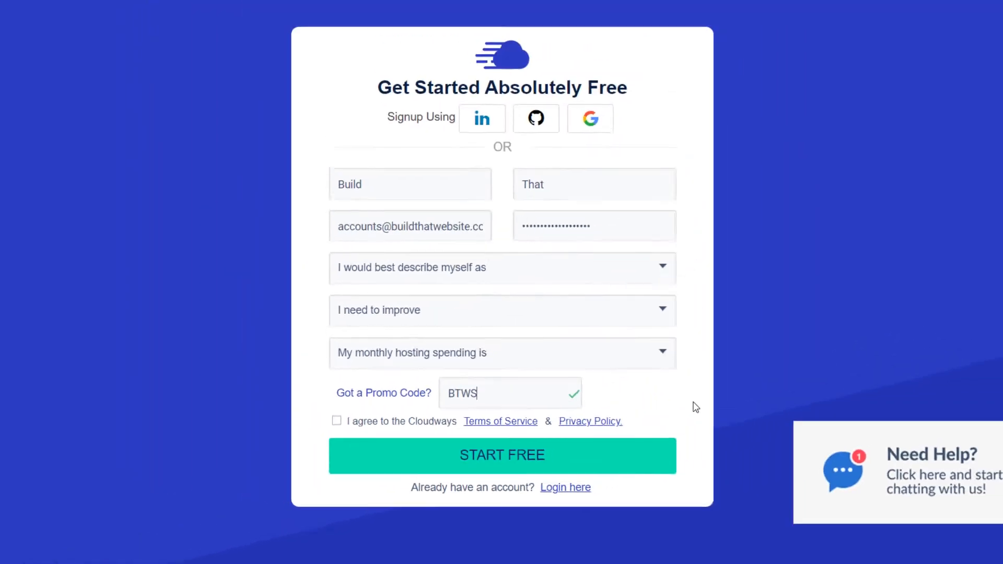
left_click(359, 436)
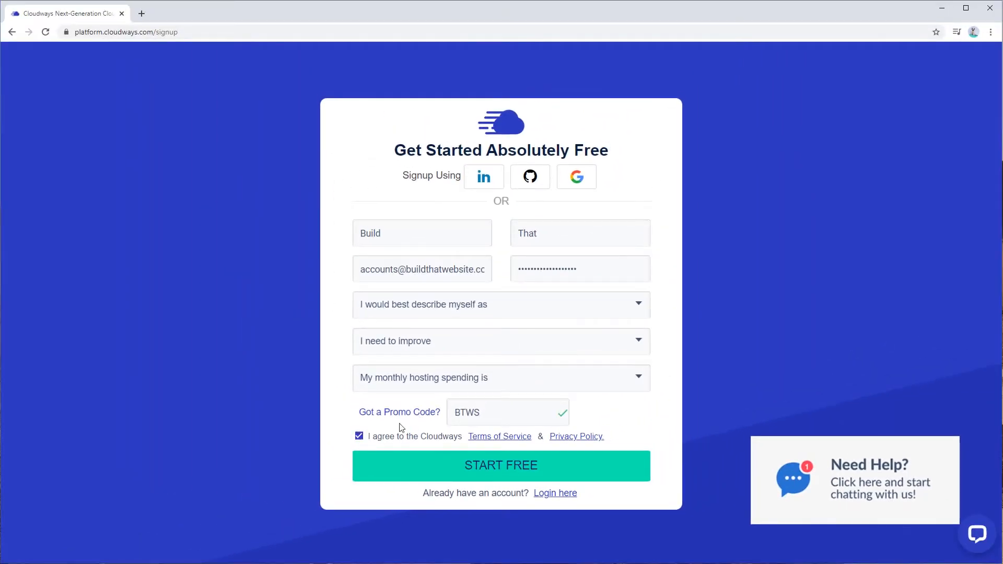
left_click(511, 477)
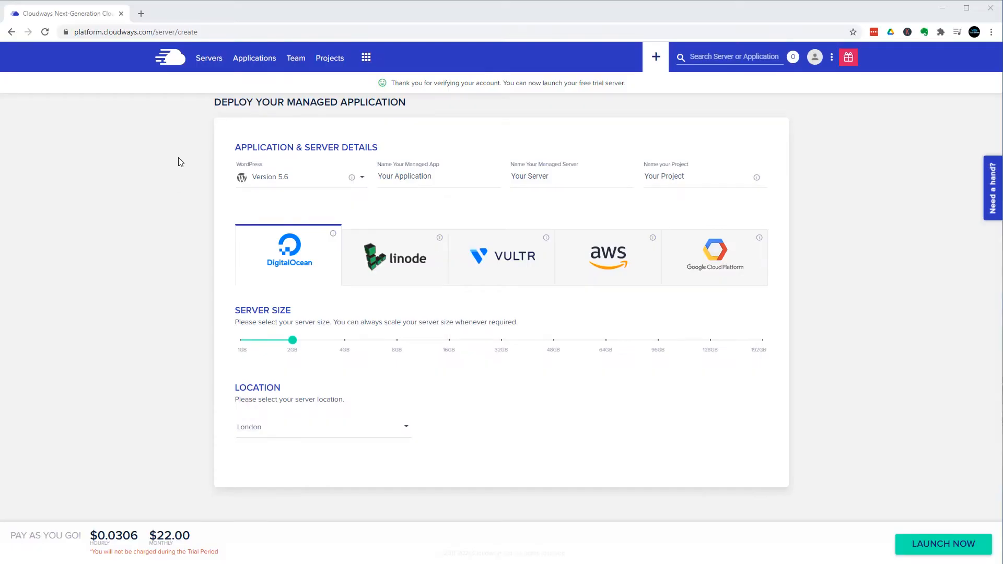
Choose WordPress Version 5.6 as the application to deploy and name the managed app Cloudways Demo
left_click(334, 177)
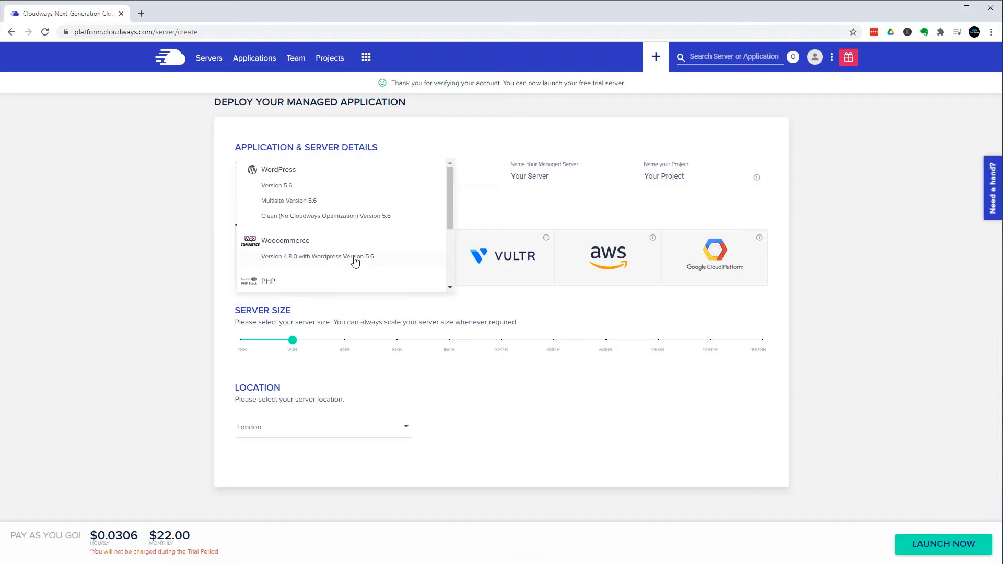
left_click(276, 188)
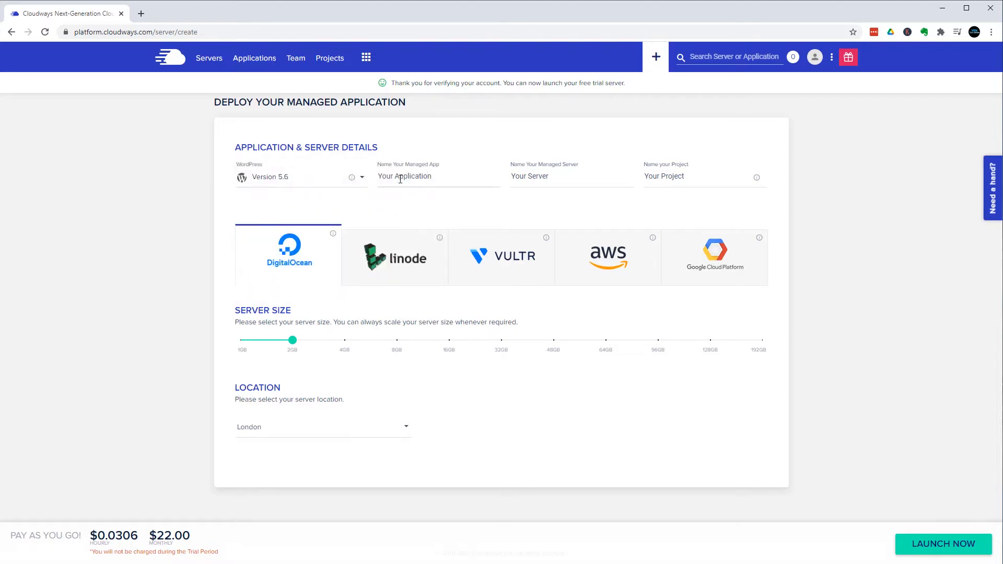
left_click_drag(444, 176, 372, 183)
type("Cloudways Demo")
key("Tab")
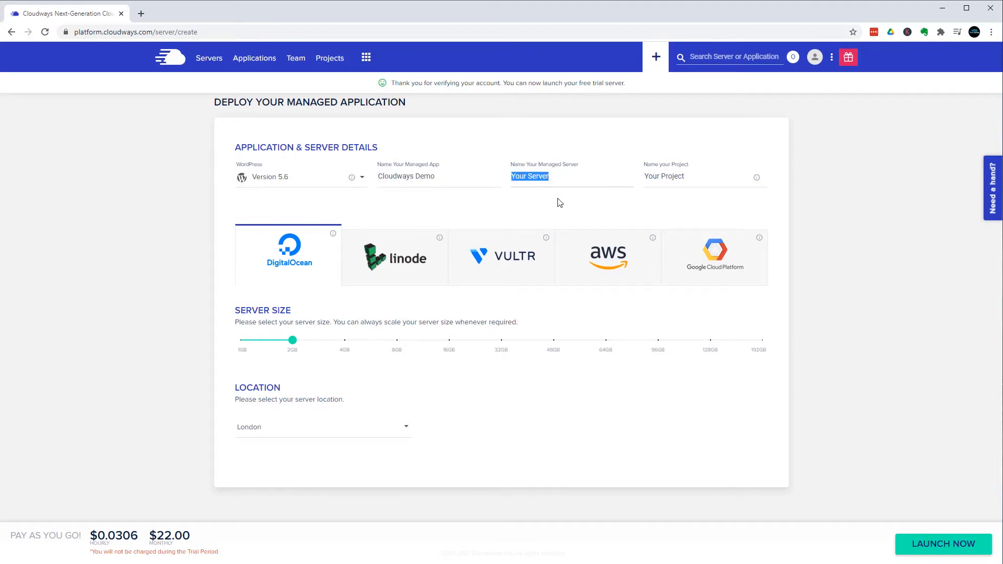
Name the managed server BTWS Demo and the project My First Project
key("BackSpace")
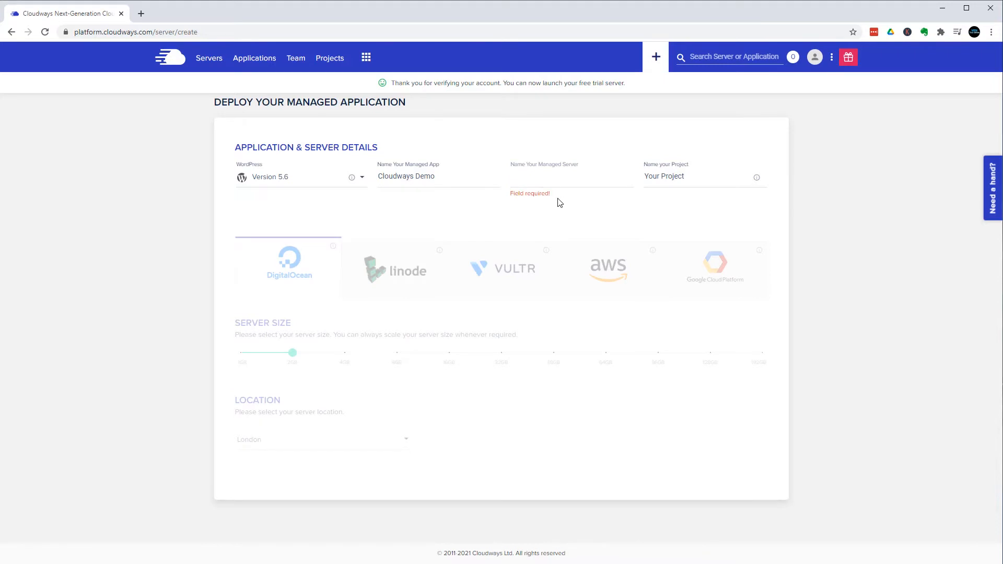
type("BTWS")
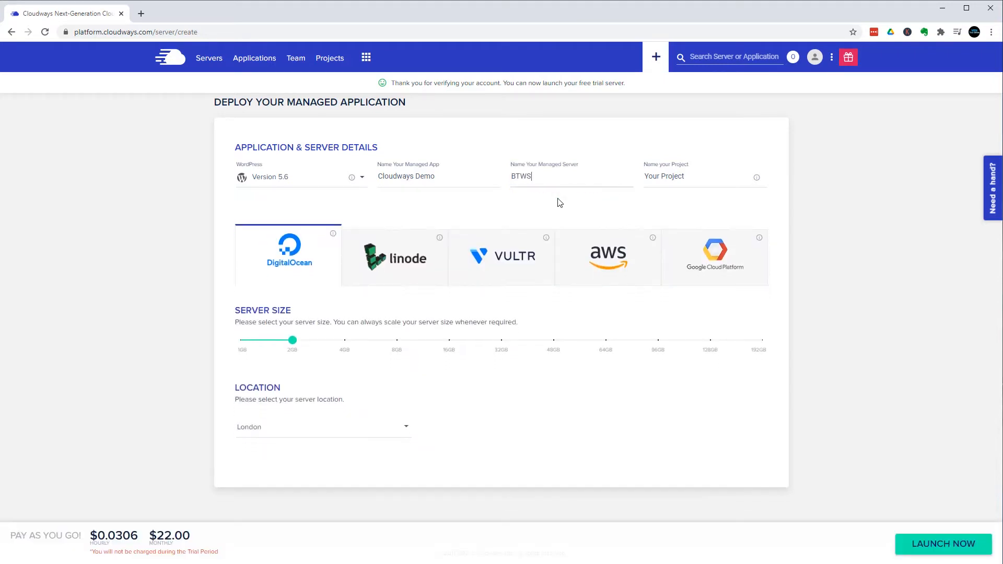
type(" Demo")
key("Tab")
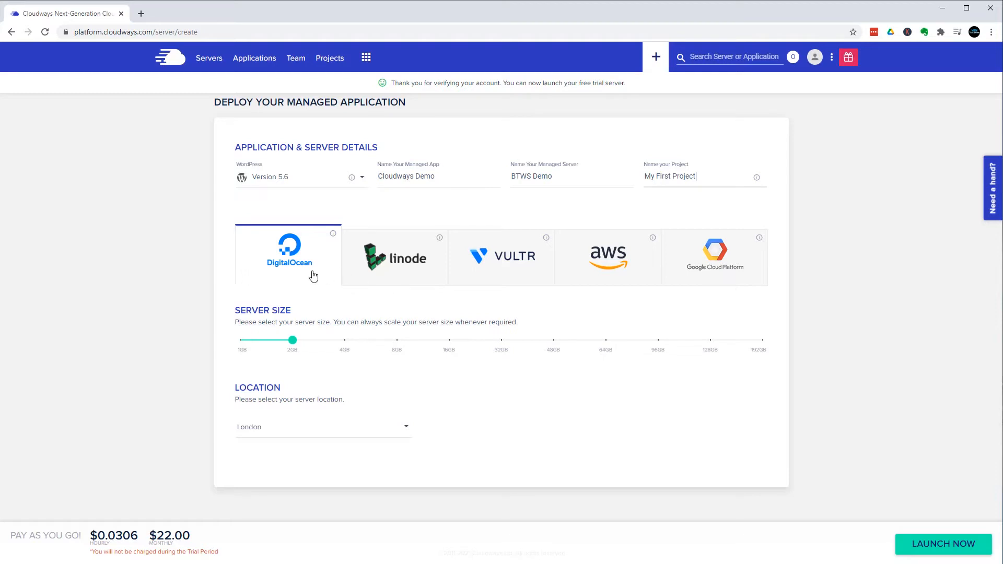
Set the DigitalOcean server size to 1GB and its location to Toronto, and launch the server
left_click(241, 349)
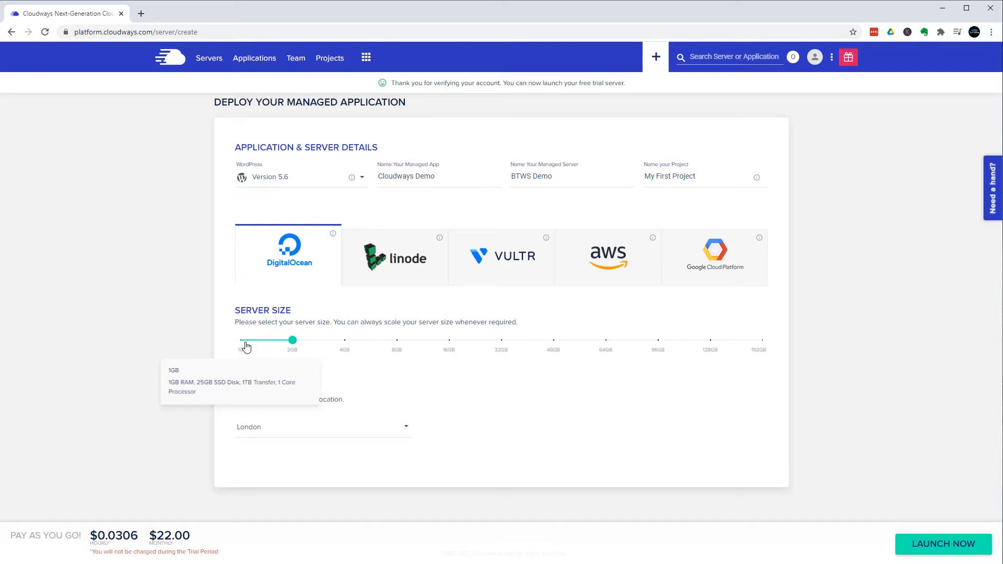
left_click(246, 342)
left_click(322, 427)
scroll(291, 518, "down", 3)
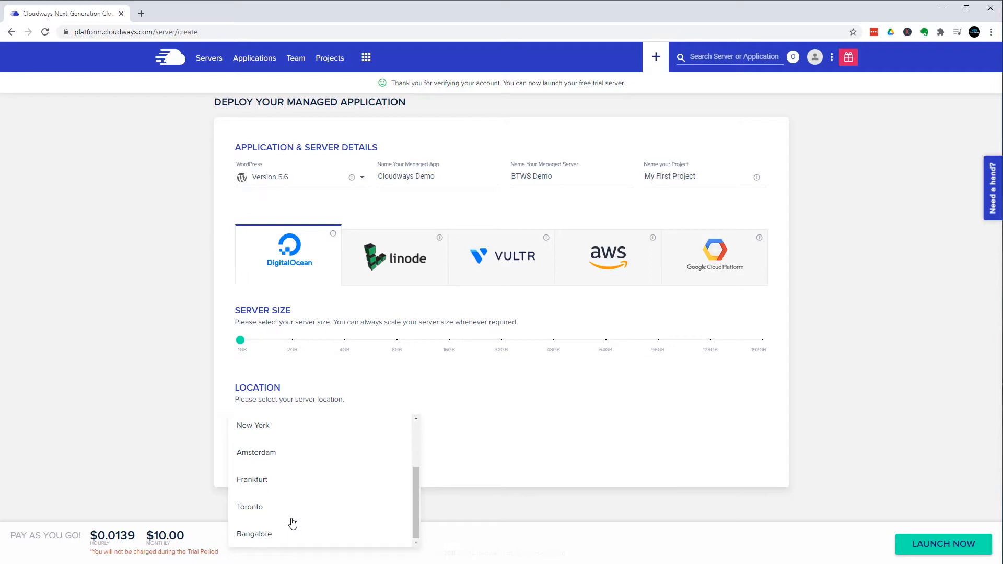
left_click(259, 508)
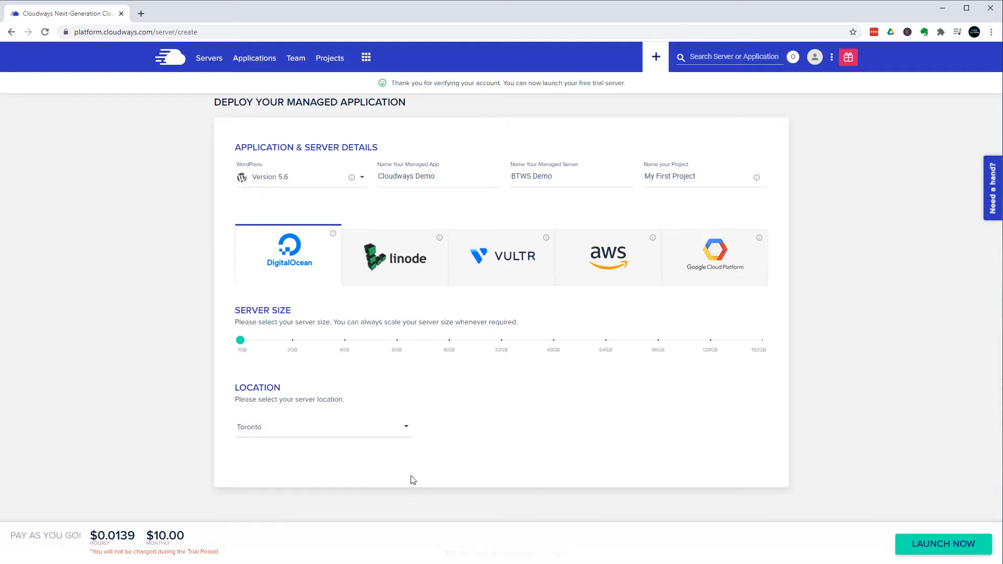
left_click(943, 544)
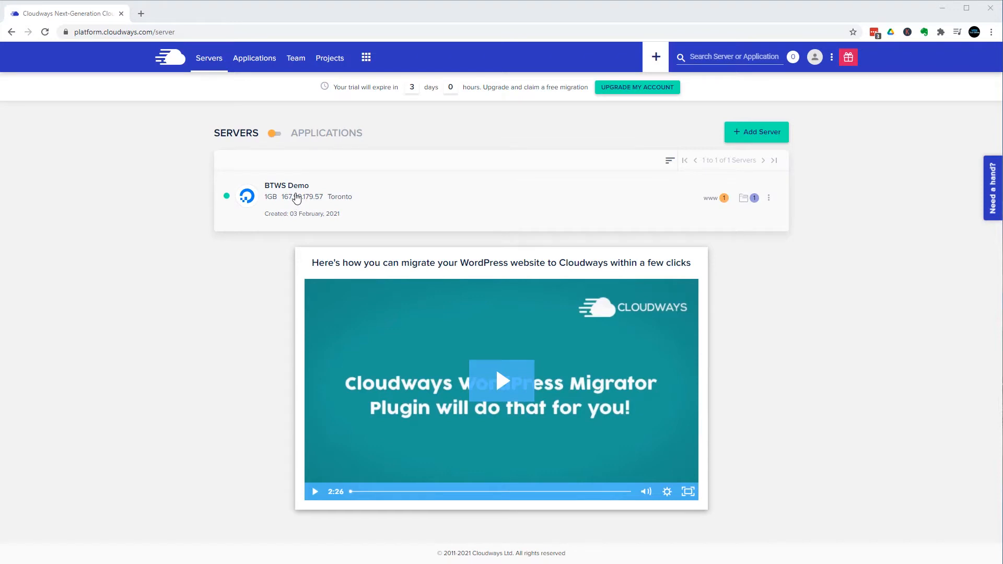
View the BTWS Demo server's details and look over the live site of the Cloudways Demo application
left_click(296, 198)
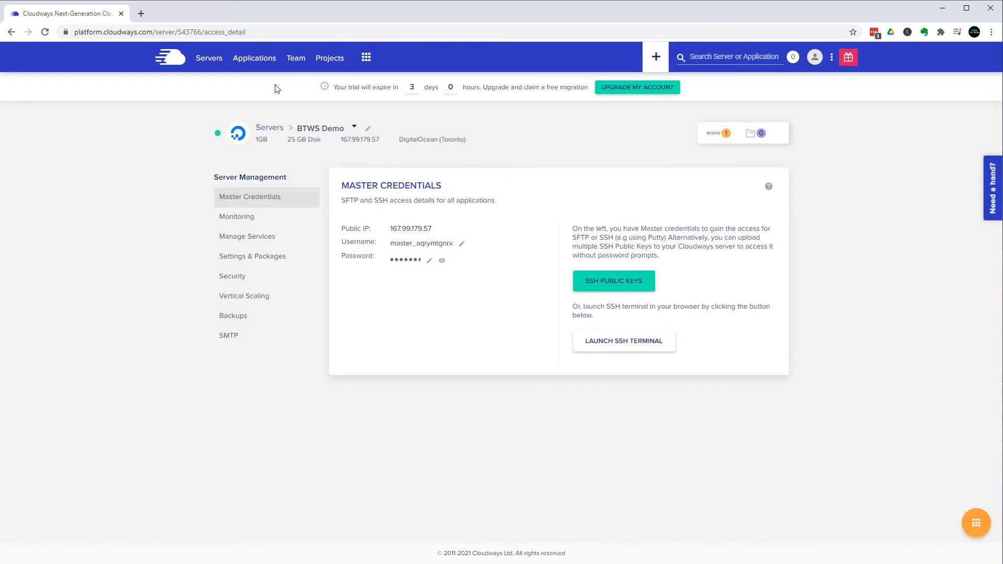
left_click(262, 62)
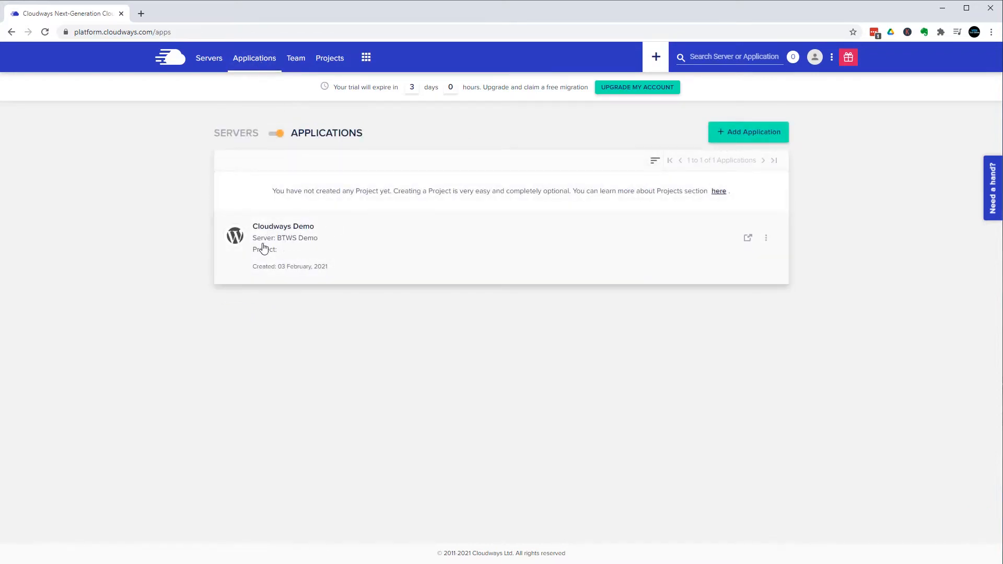
left_click(748, 240)
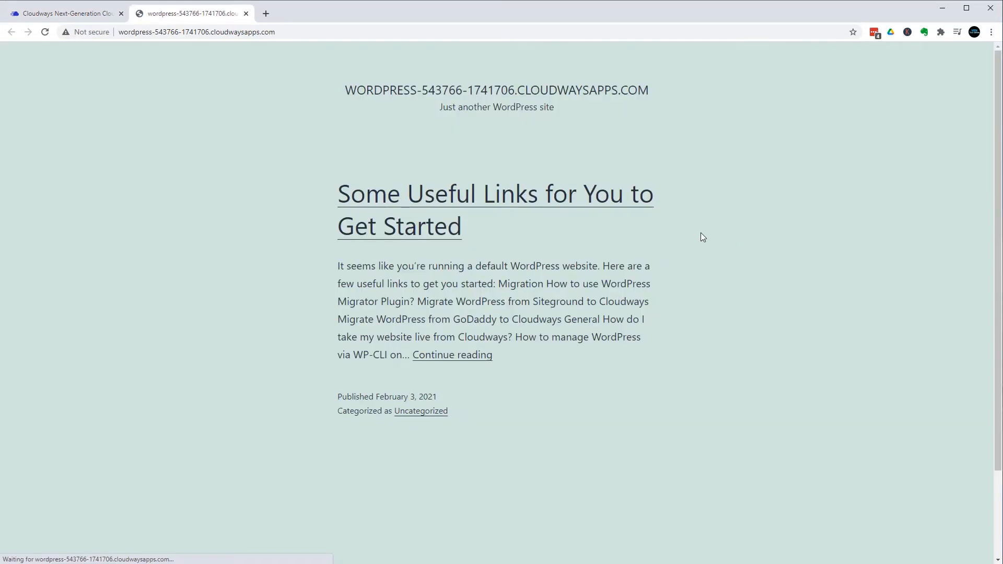
scroll(478, 199, "down", 2)
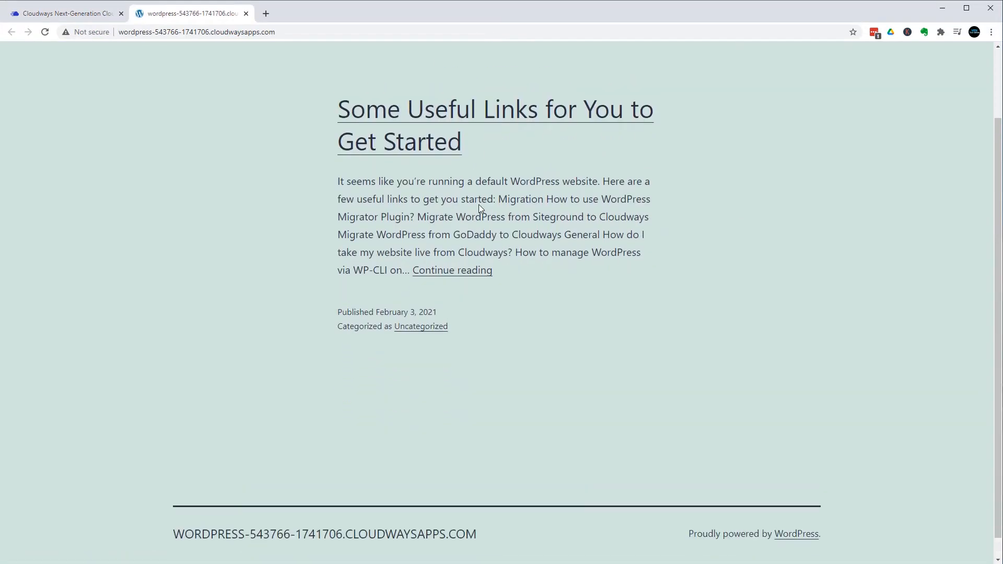
scroll(479, 205, "up", 2)
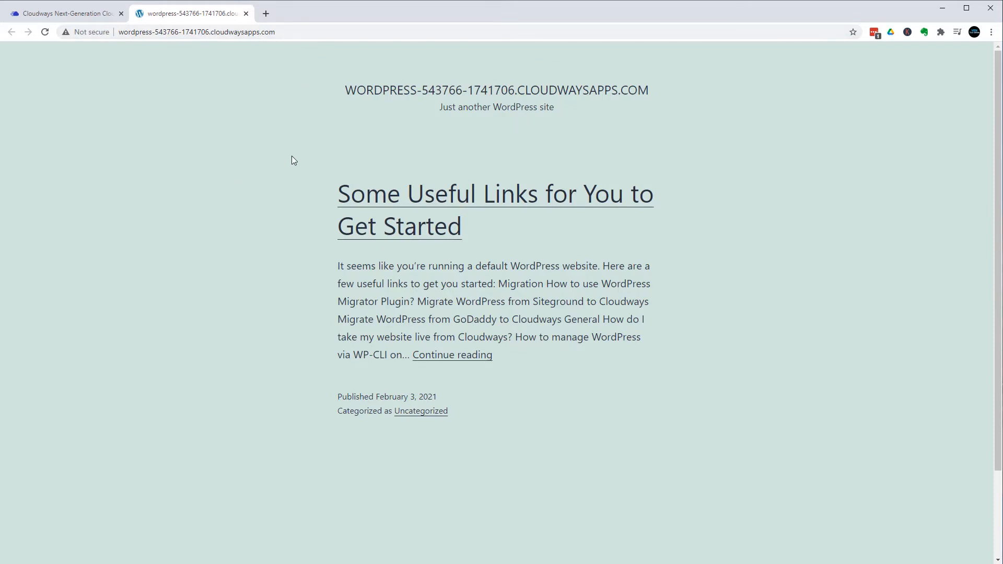
Open the Cloudways Demo application's WordPress admin login and sign in with the admin username and password copied from its access details
left_click(63, 13)
left_click(515, 320)
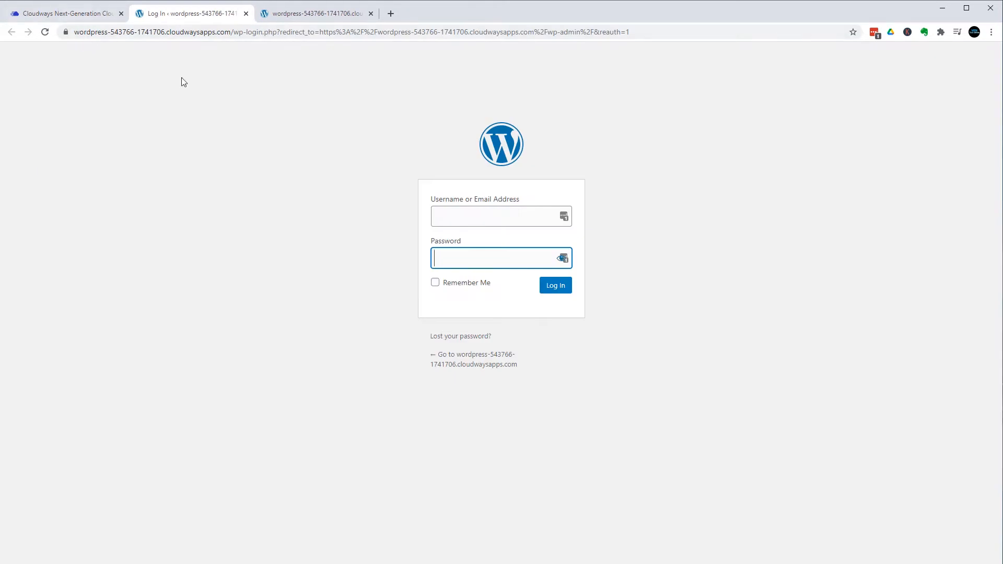
left_click(68, 14)
left_click(439, 340)
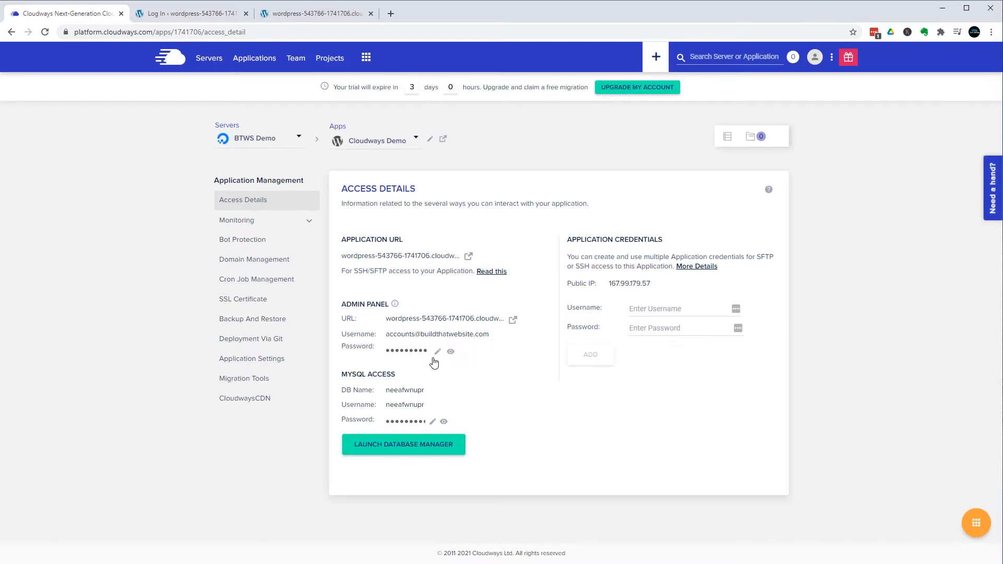
left_click(409, 352)
left_click(179, 15)
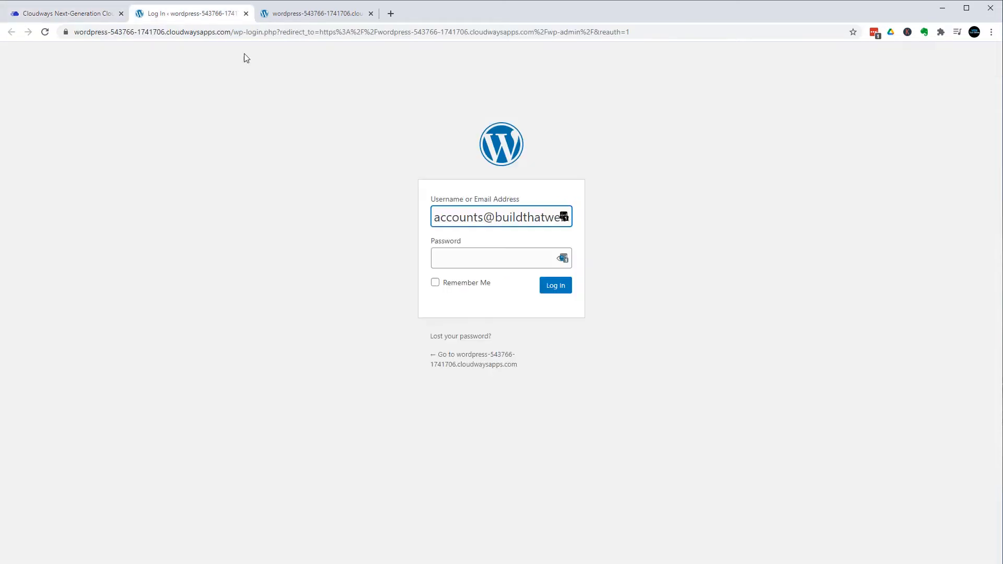
left_click(457, 256)
key("ctrl+v")
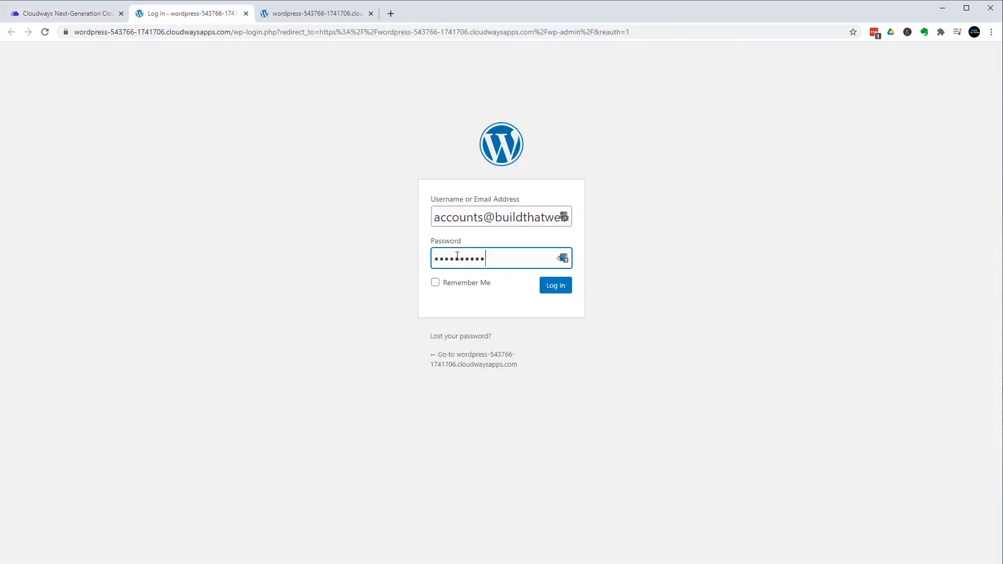
left_click(555, 288)
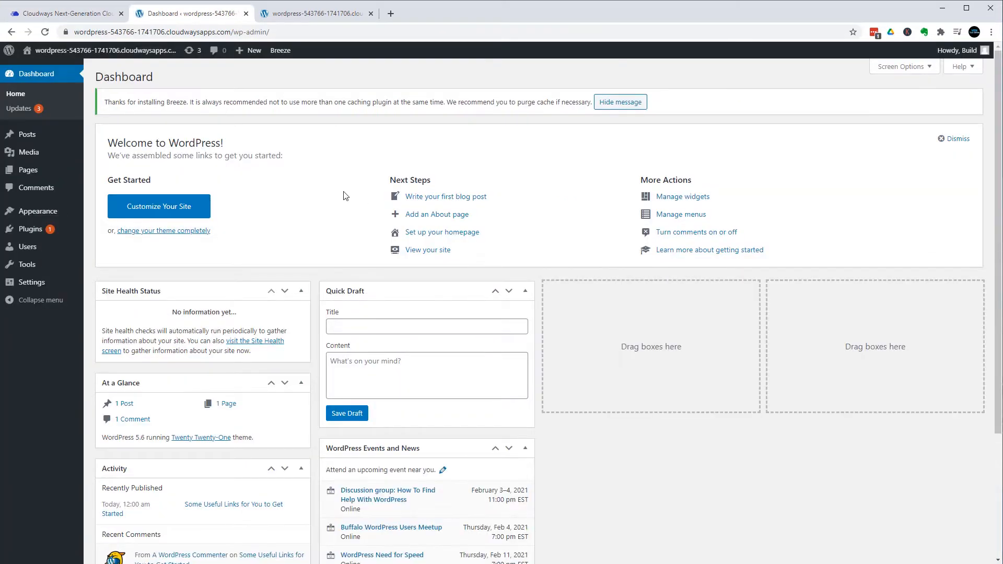
Update the Akismet Anti-Spam and Bot Protection plugins in WordPress and delete the Hello Dolly plugin
left_click(164, 231)
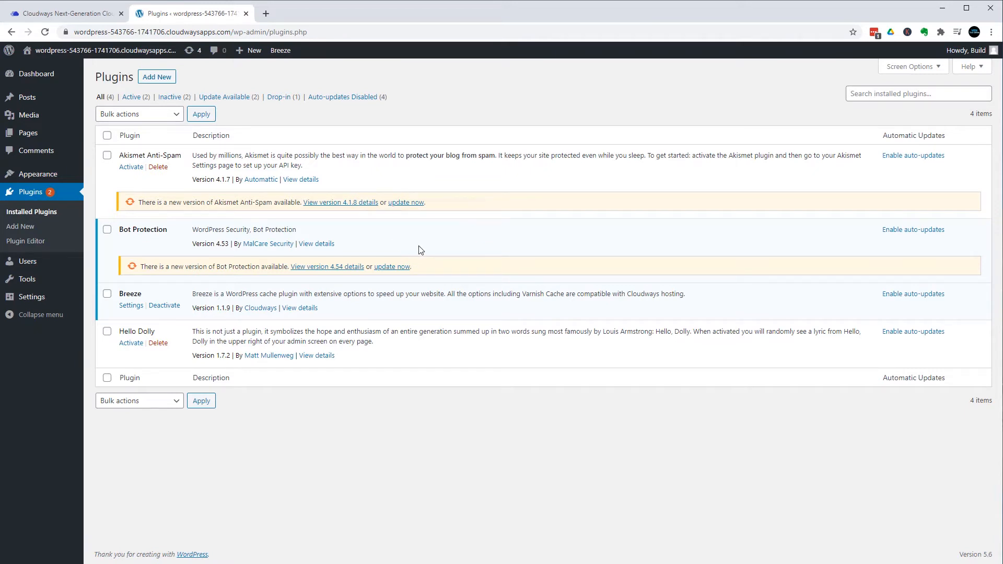
left_click(404, 203)
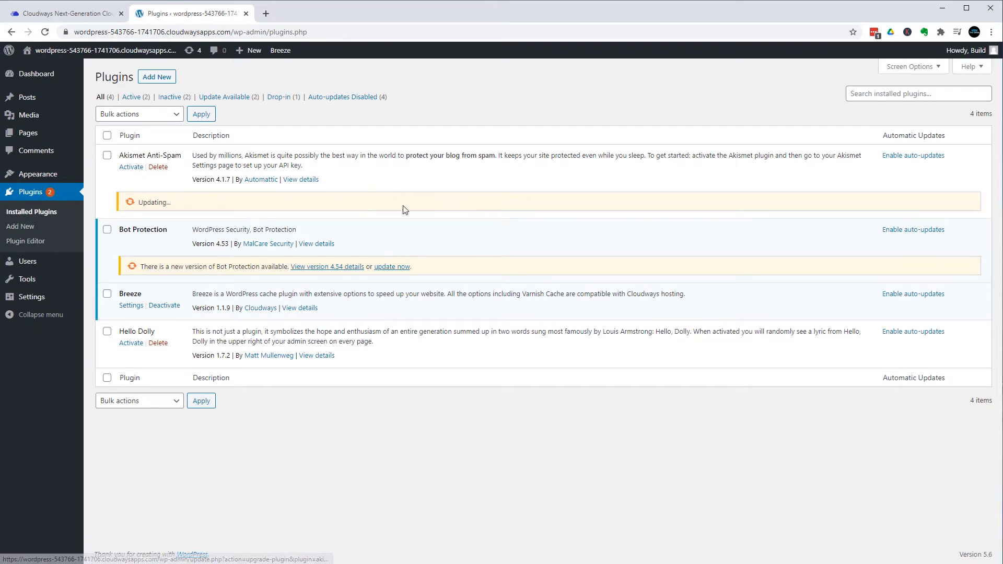
left_click(392, 266)
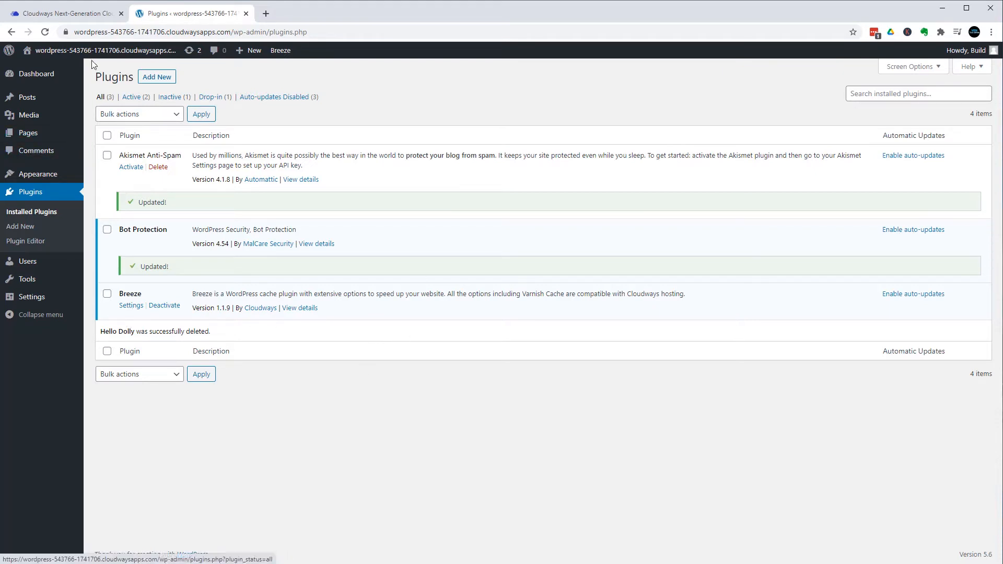
Switch to Namecheap and open the Advanced DNS host records of the domain setupcw.com
left_click(76, 16)
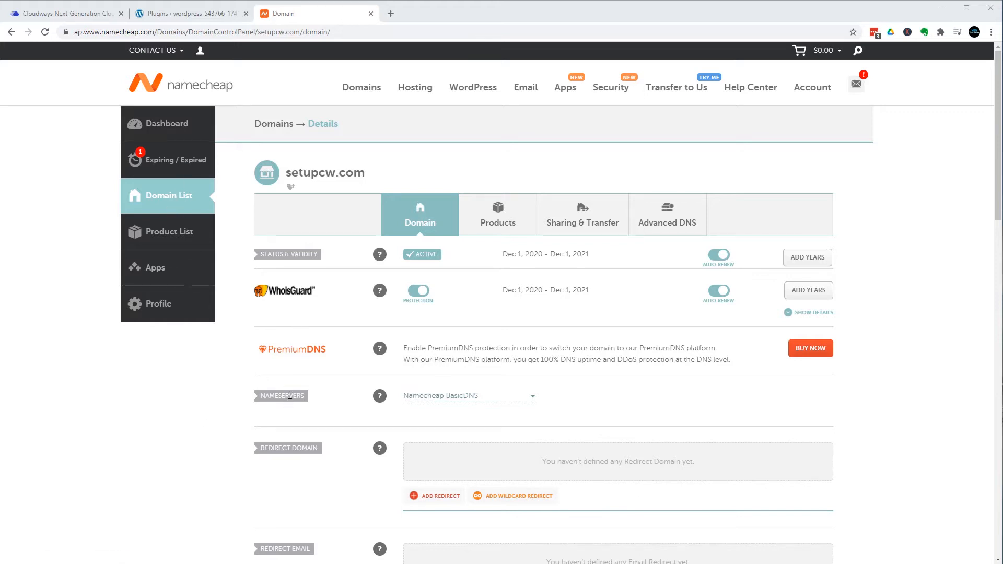
left_click(668, 228)
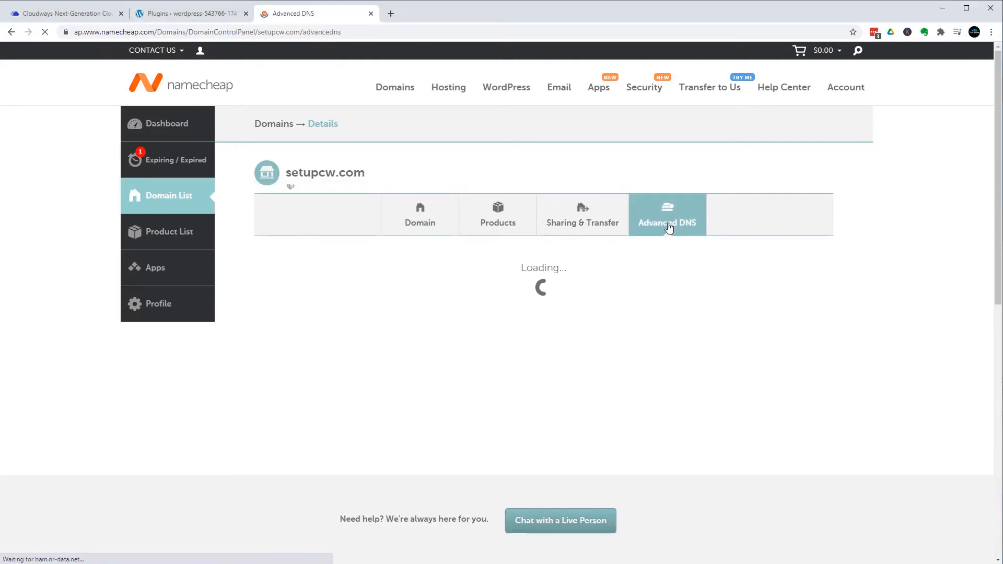
scroll(475, 338, "down", 1)
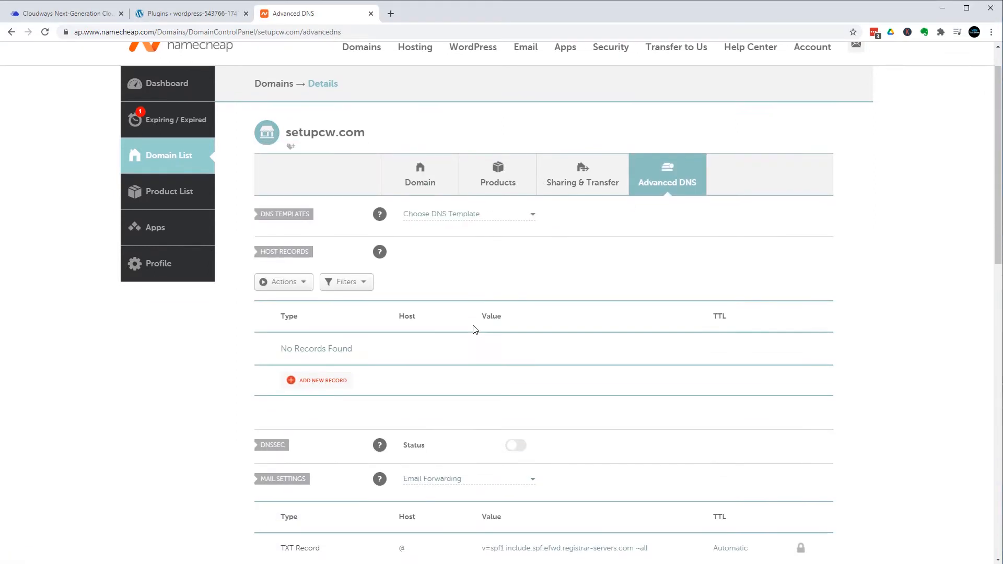
Copy the server's public IP from the Cloudways access details and return to Namecheap's DNS settings
left_click(68, 13)
left_click(624, 288)
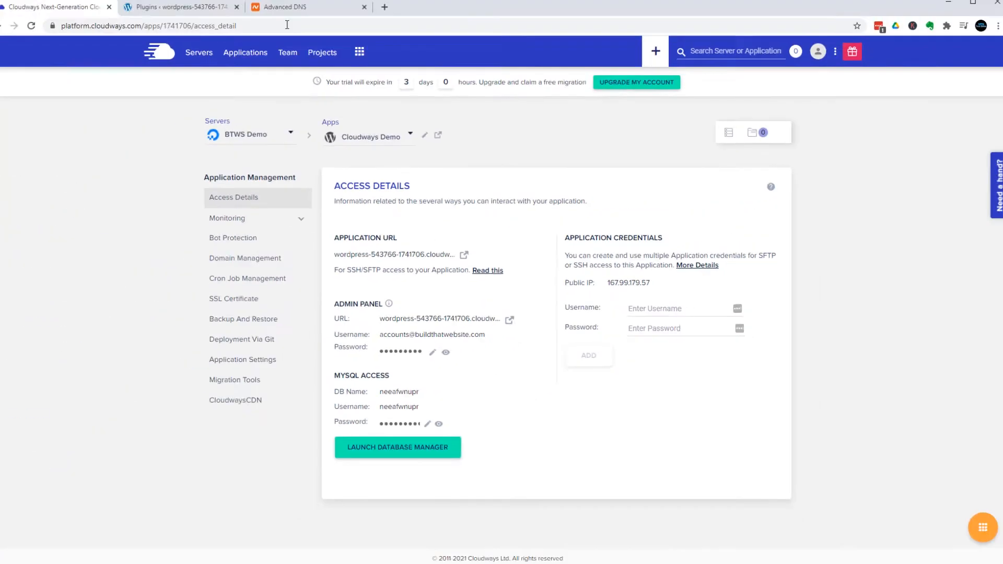
left_click(287, 8)
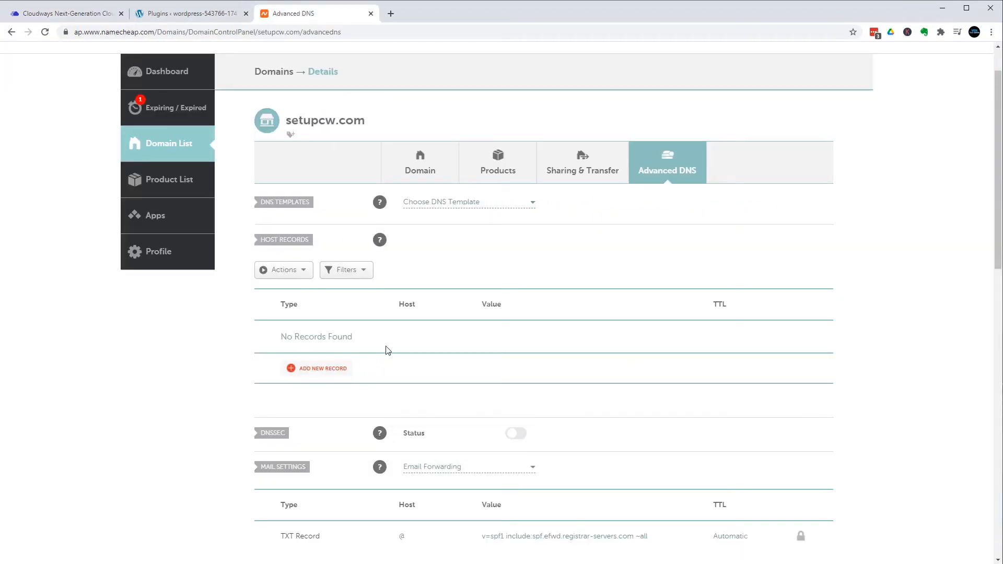
Add an A record for host @ on setupcw.com pointing to 167.99.179.57 with a TTL of 1 min
left_click(309, 371)
scroll(309, 376, "down", 3)
left_click(317, 191)
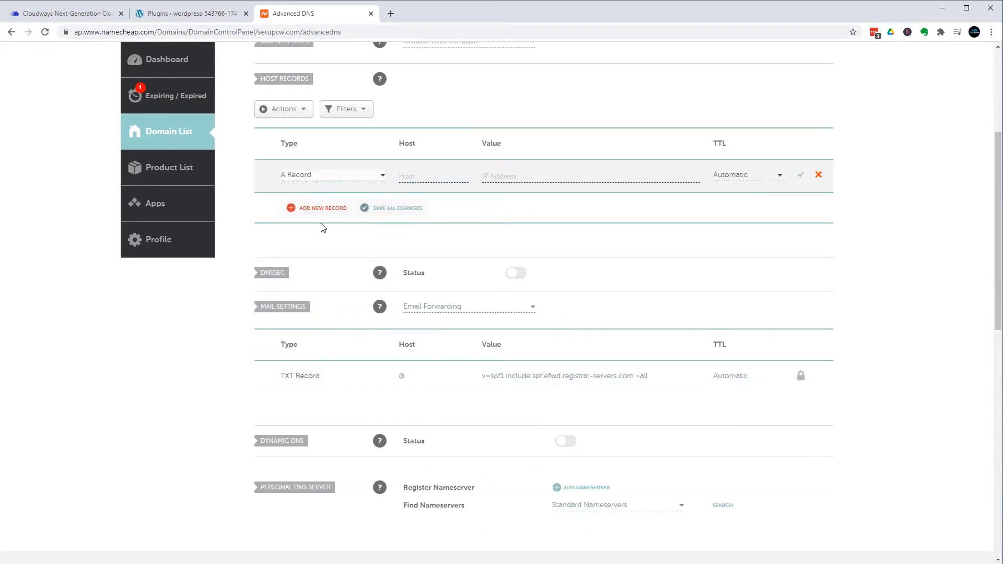
left_click(436, 177)
type("@")
left_click(522, 176)
type("167.99.179.57")
left_click(747, 175)
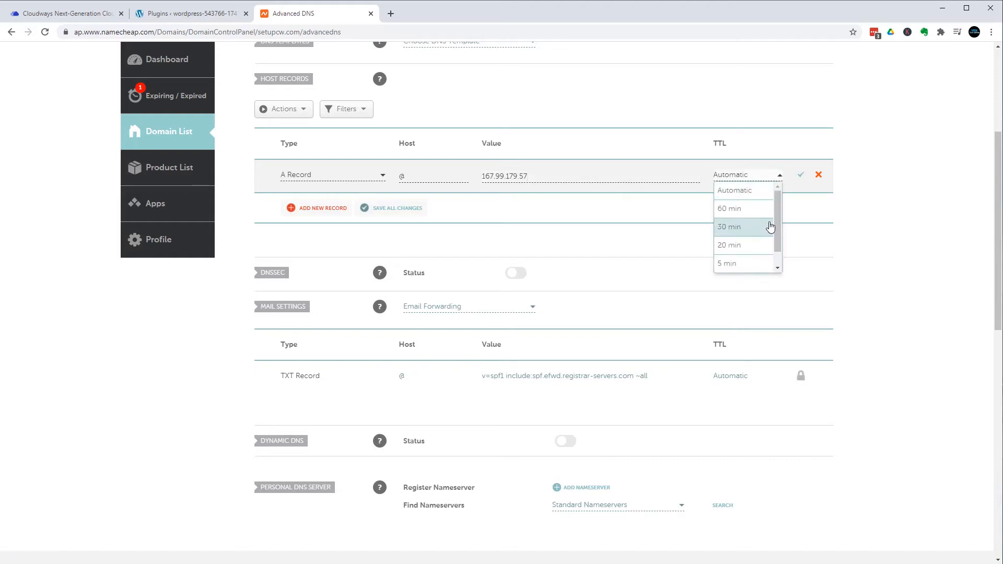
scroll(774, 230, "down", 1)
left_click(753, 263)
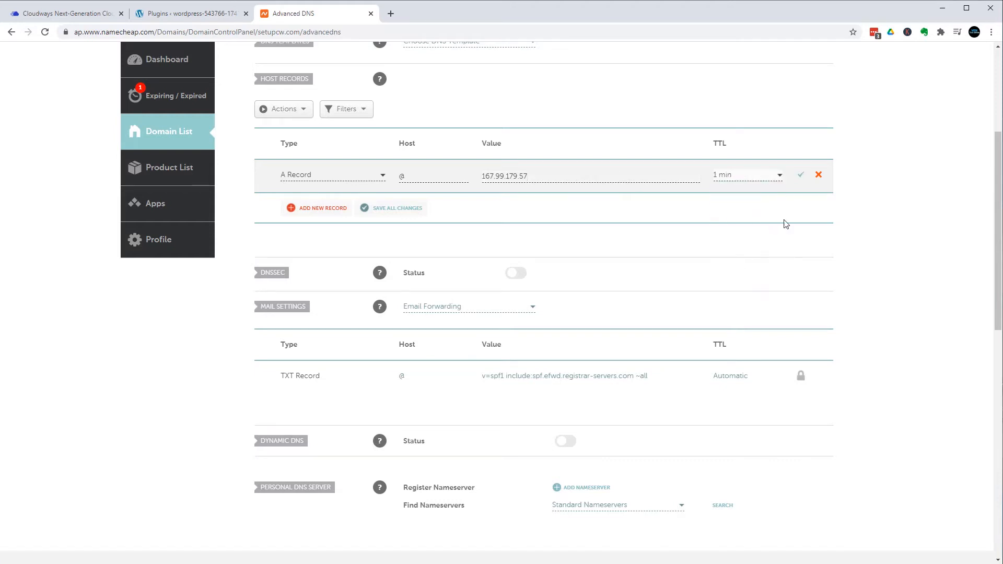
left_click(801, 177)
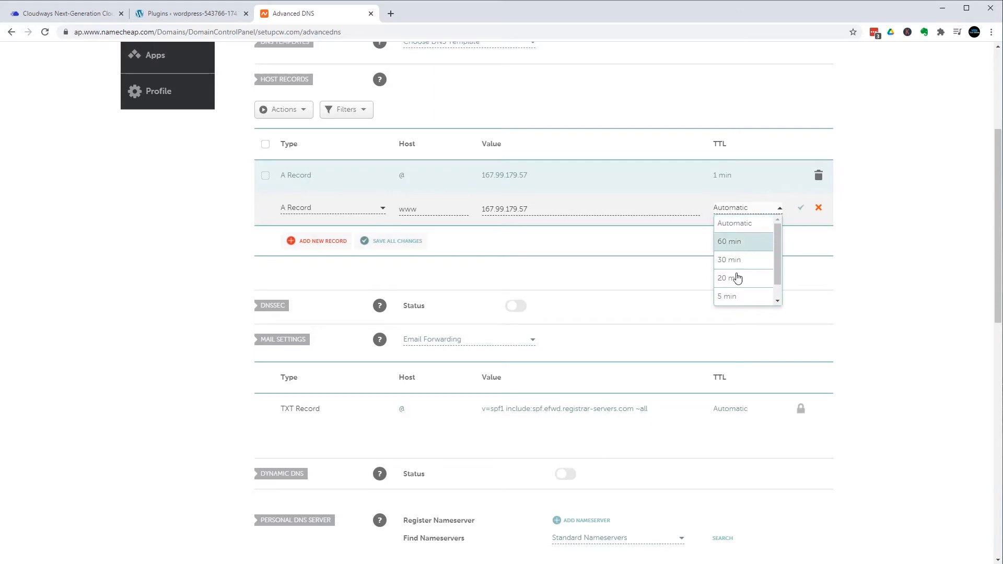
Add an A record for host www pointing to 167.99.179.57 with a 1 min TTL, and check setupcw.com's A record propagation on whatsmydns.net
scroll(737, 278, "down", 1)
left_click(742, 296)
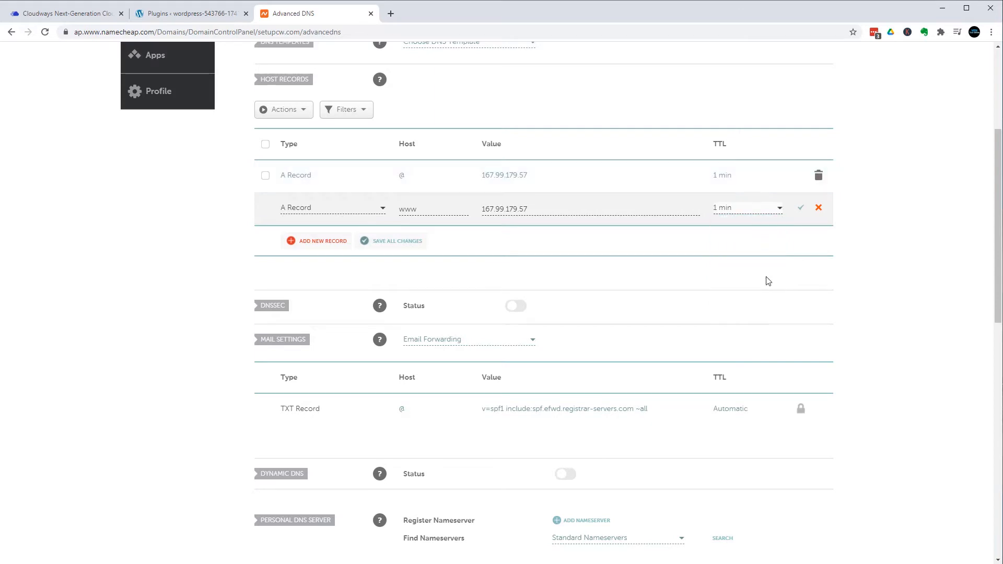
left_click(801, 209)
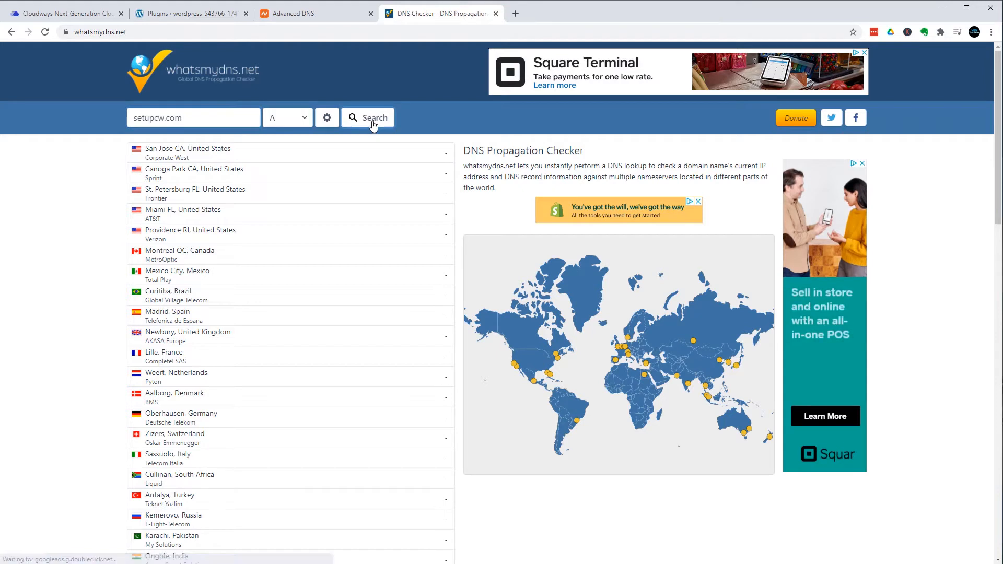
left_click(366, 118)
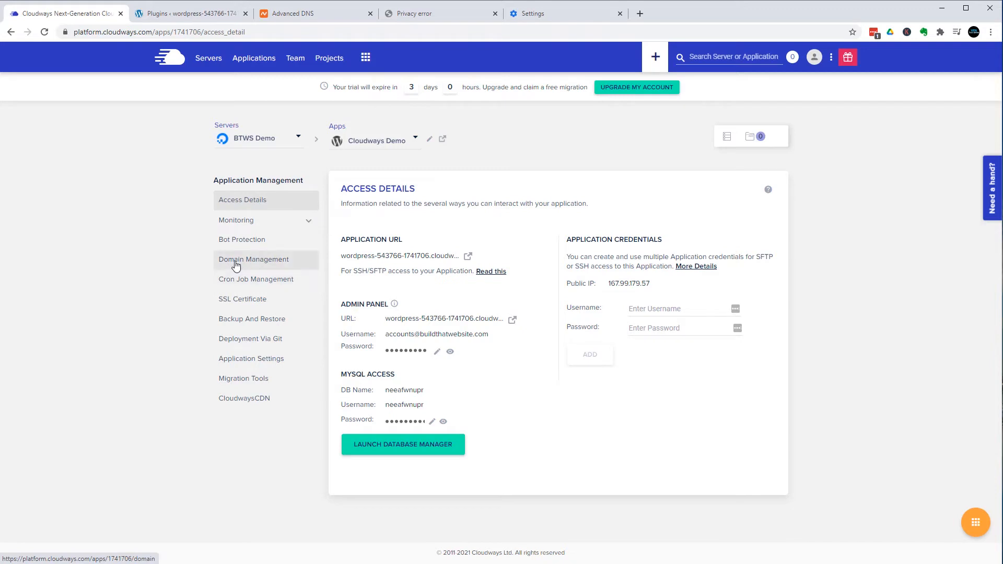
left_click(236, 266)
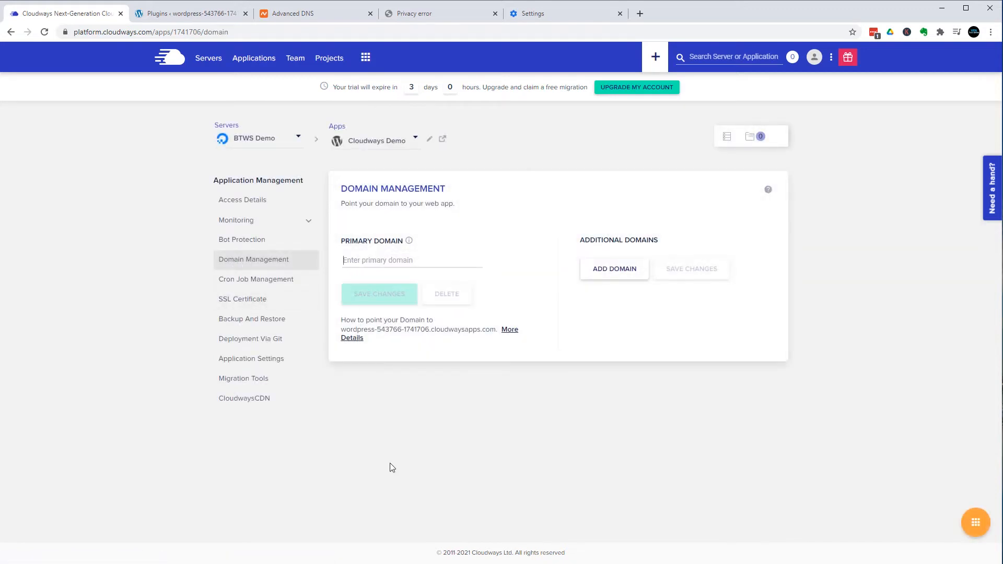
type("www.setupcw.com")
left_click(366, 298)
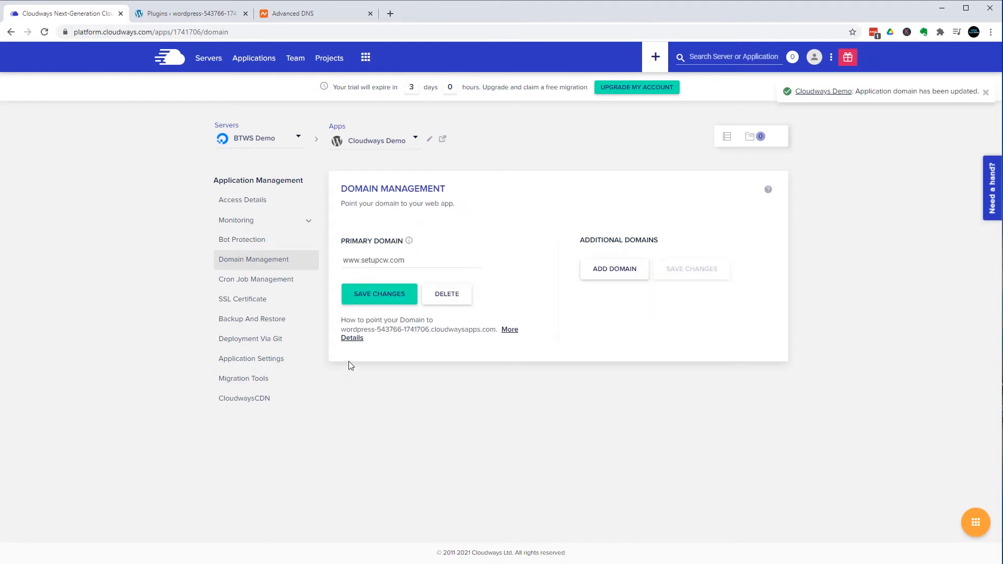
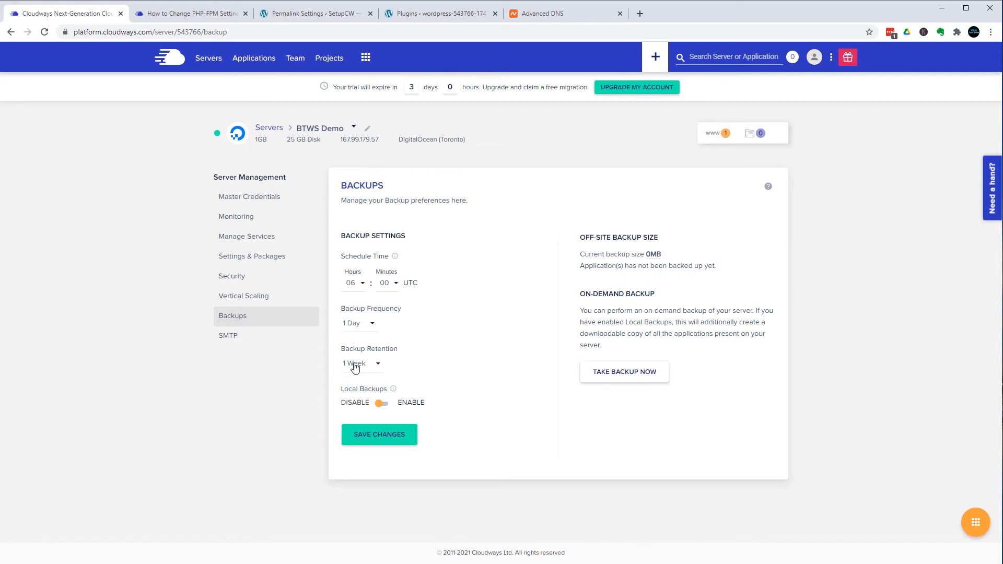
Examine the BTWS Demo server's backup retention options, try a 1 Hour backup frequency and return it to 1 Day
left_click(357, 328)
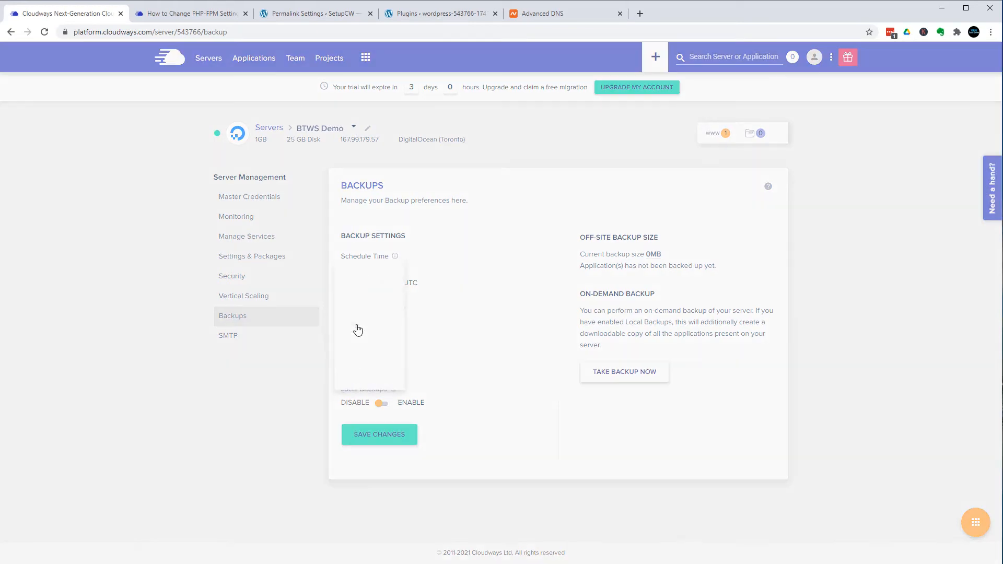
left_click(376, 332)
left_click(360, 364)
left_click(470, 338)
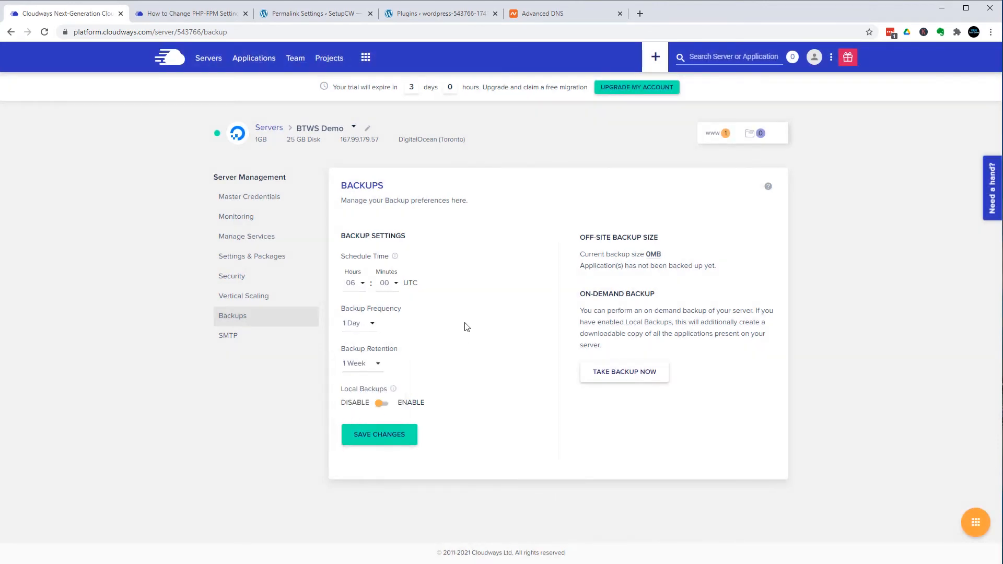
left_click(369, 327)
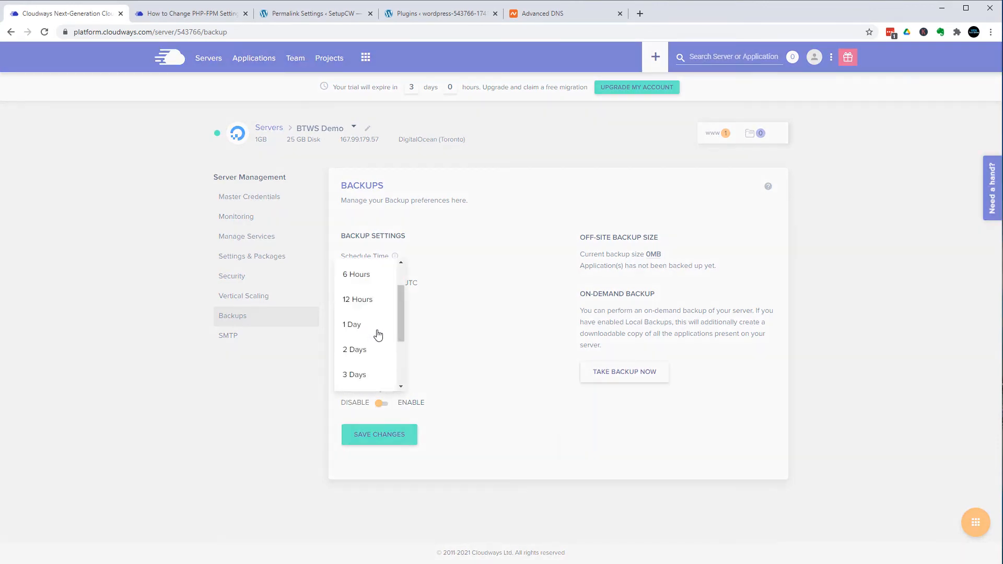
scroll(367, 303, "up", 2)
left_click(367, 272)
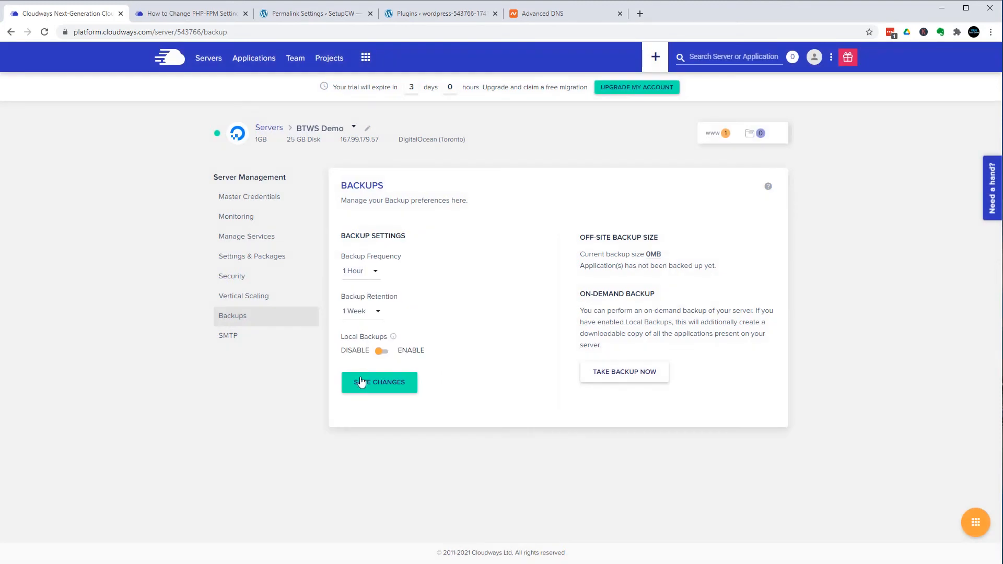
left_click(362, 312)
left_click(361, 386)
left_click(360, 270)
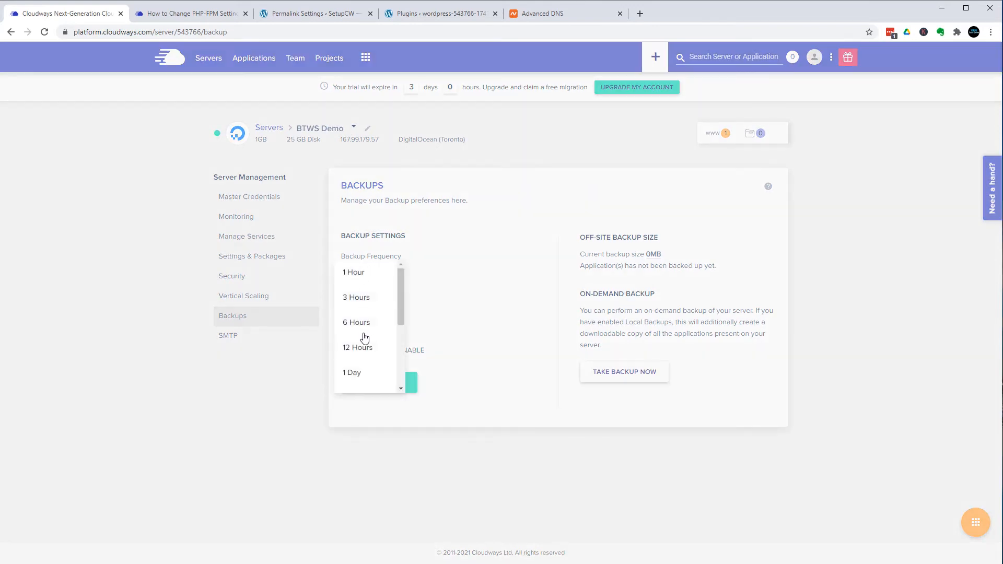
left_click(355, 373)
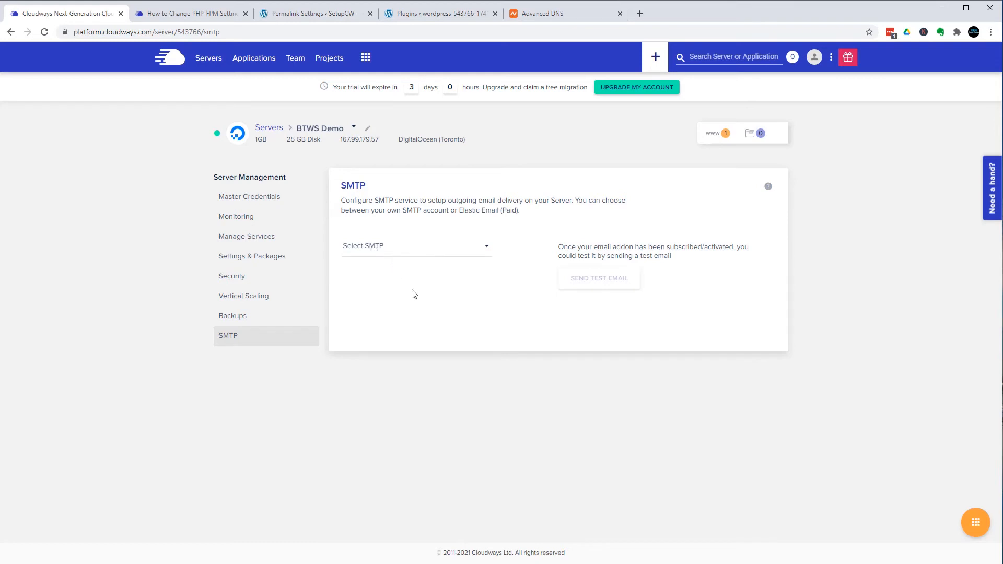
Set memory_limit to 64M in the Cloudways Demo application's PHP FPM settings and look over the remaining directives
left_click(254, 58)
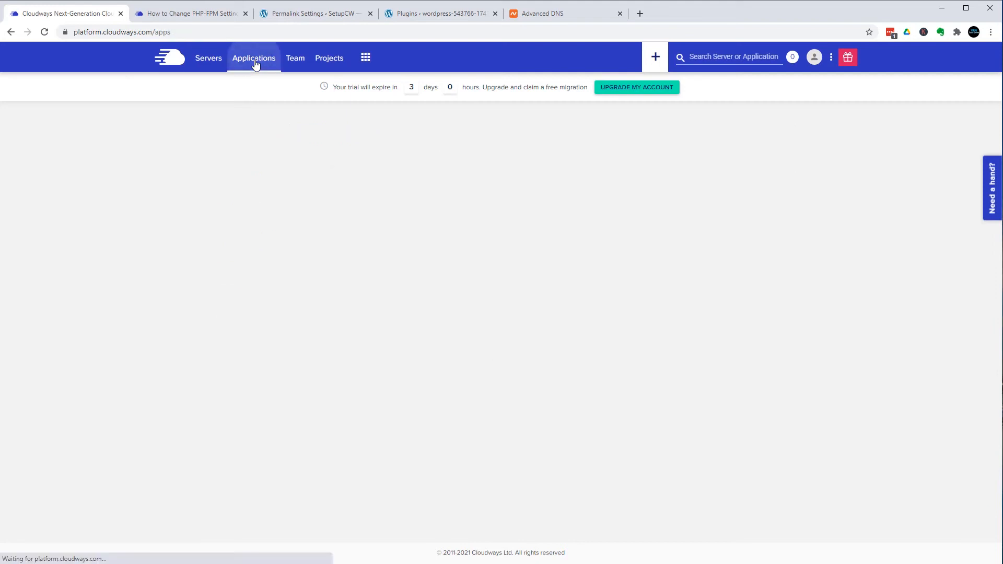
left_click(277, 226)
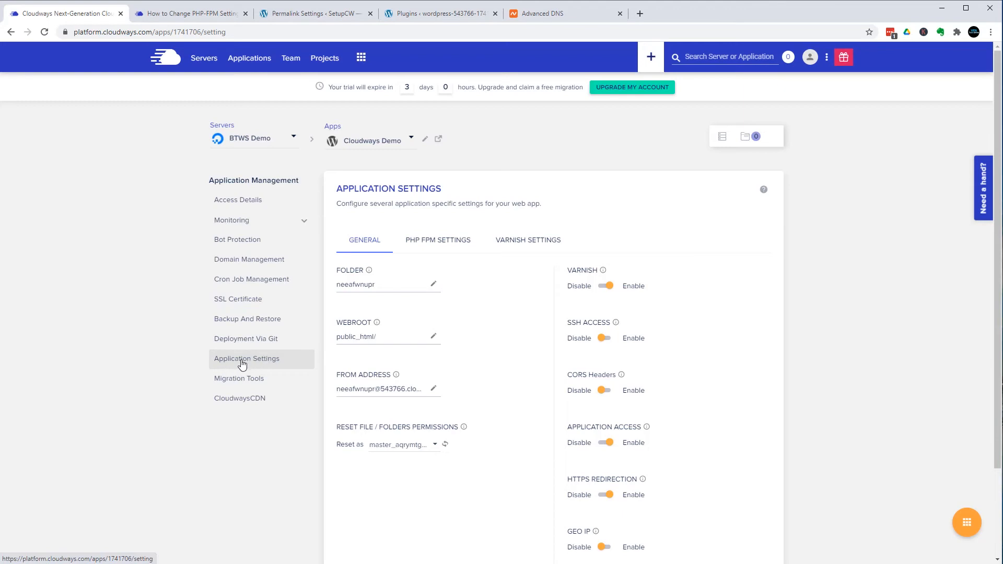
left_click(442, 241)
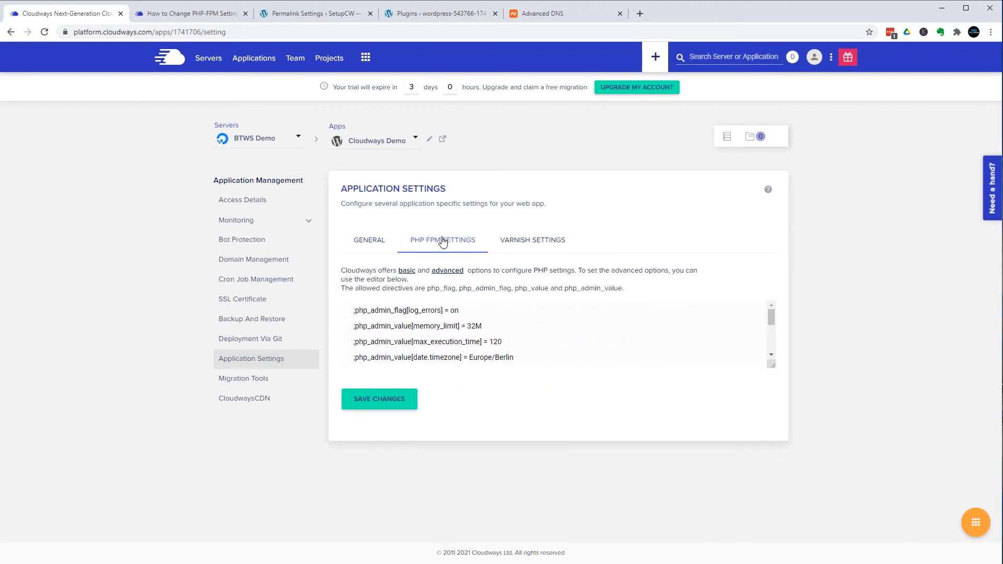
left_click_drag(477, 327, 468, 328)
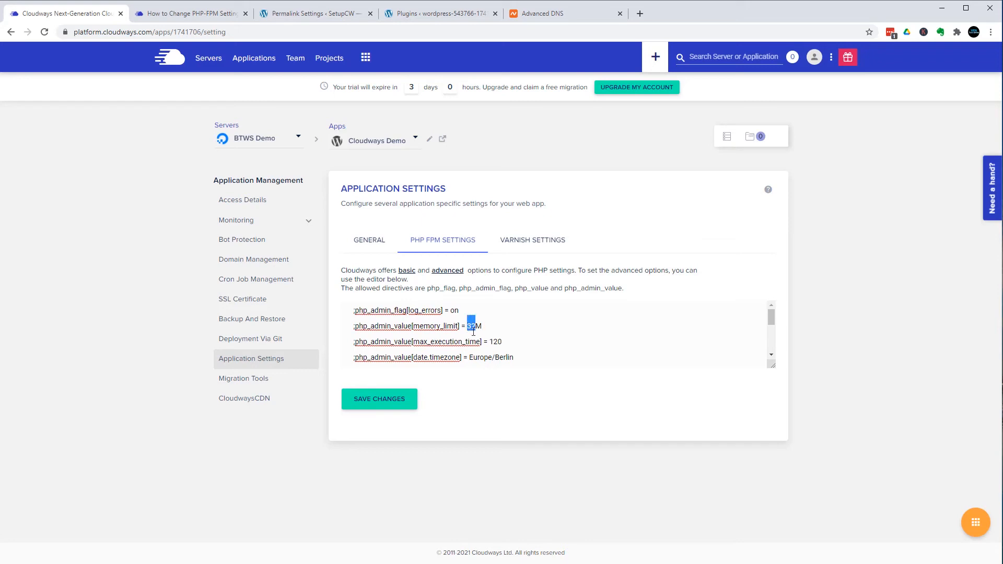
type("64")
left_click_drag(770, 317, 770, 337)
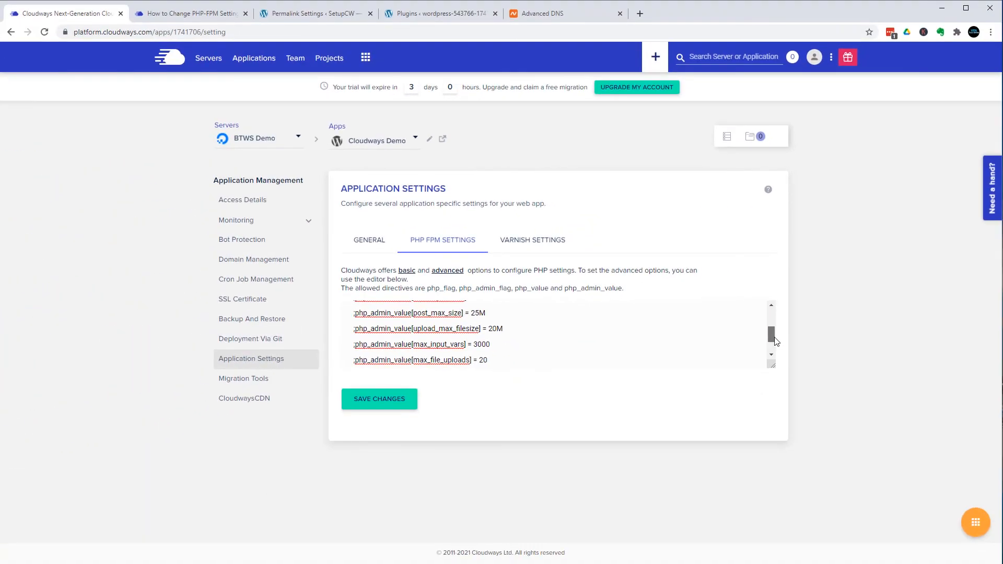
Look over the Cloudways Demo application's migration tools and access details
left_click(260, 377)
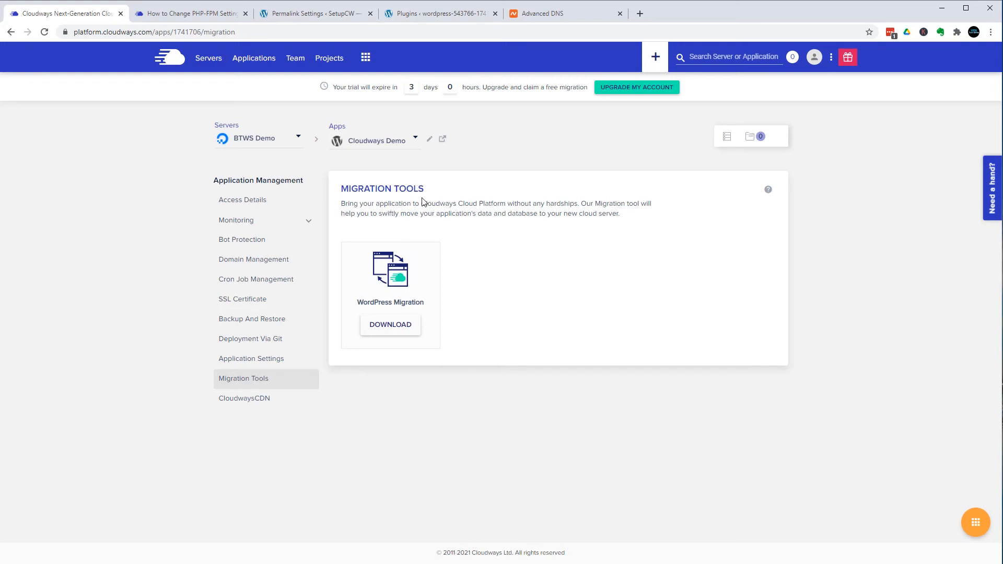
left_click(232, 202)
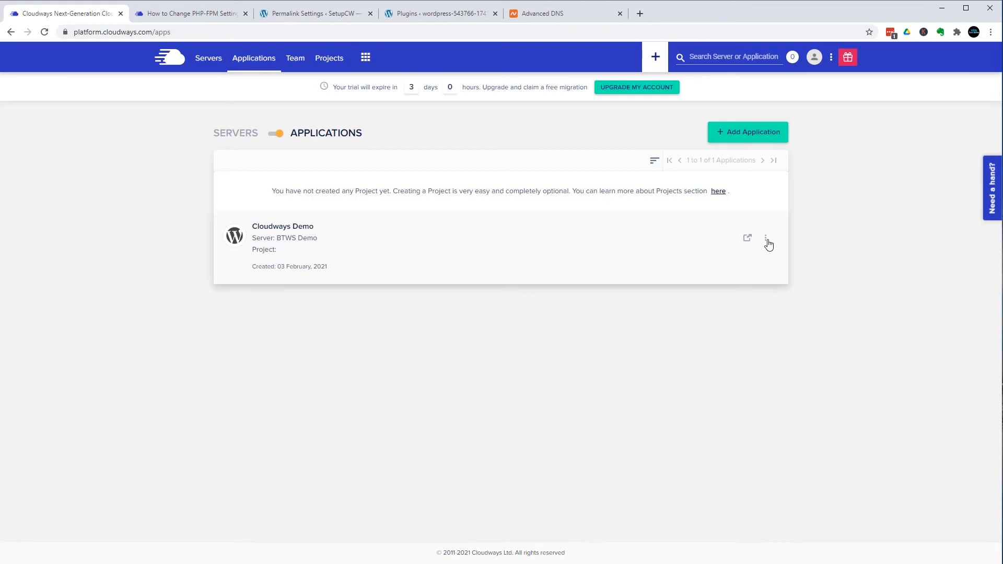
Clone the Cloudways Demo application to the same BTWS Demo server as a staging application
left_click(766, 239)
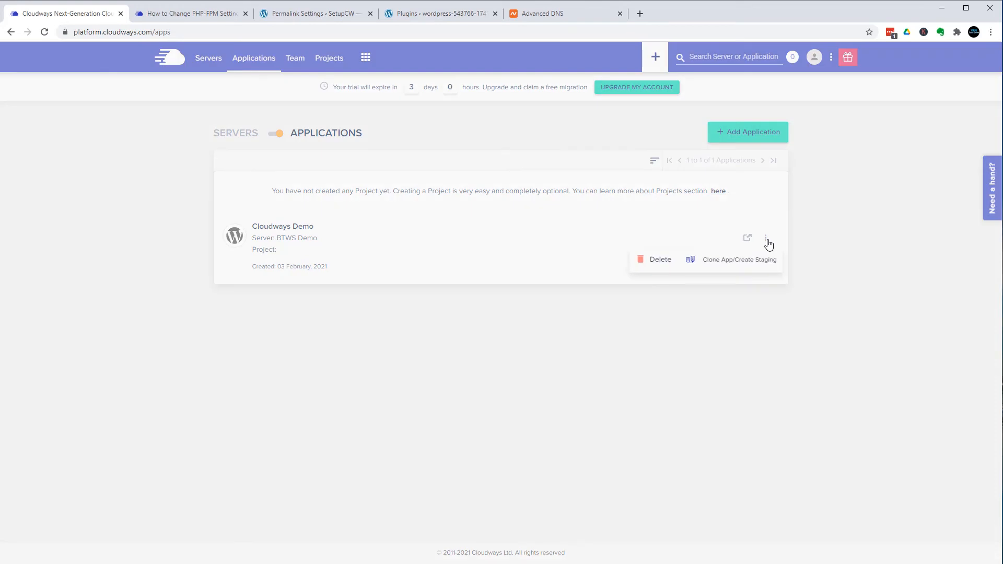
left_click(733, 267)
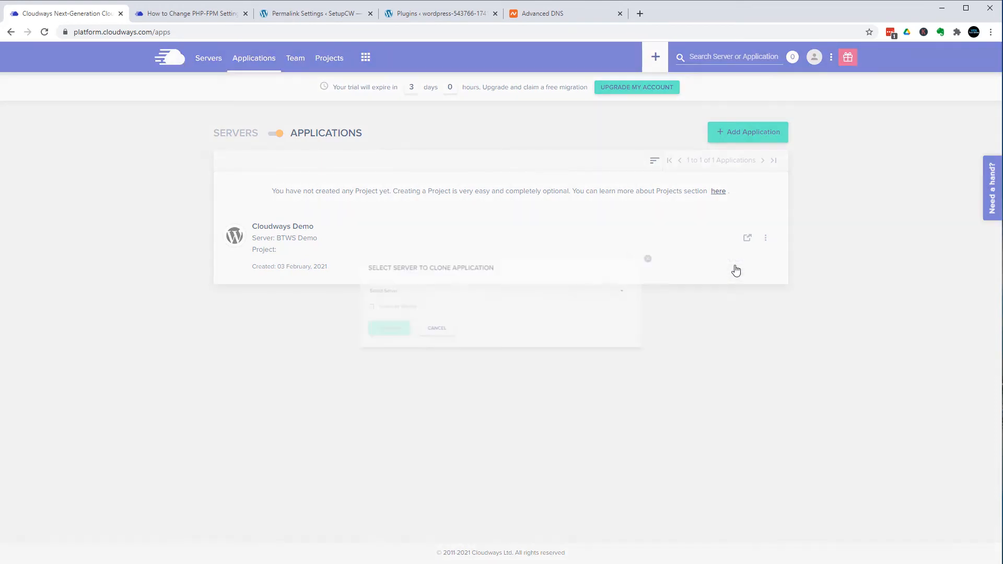
left_click(447, 290)
left_click(379, 317)
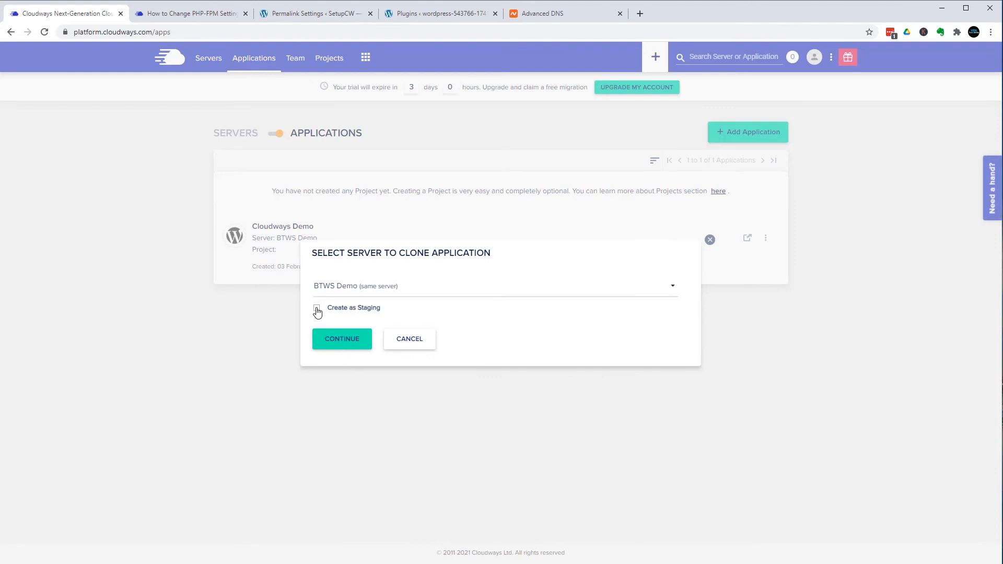
left_click(317, 310)
left_click(332, 340)
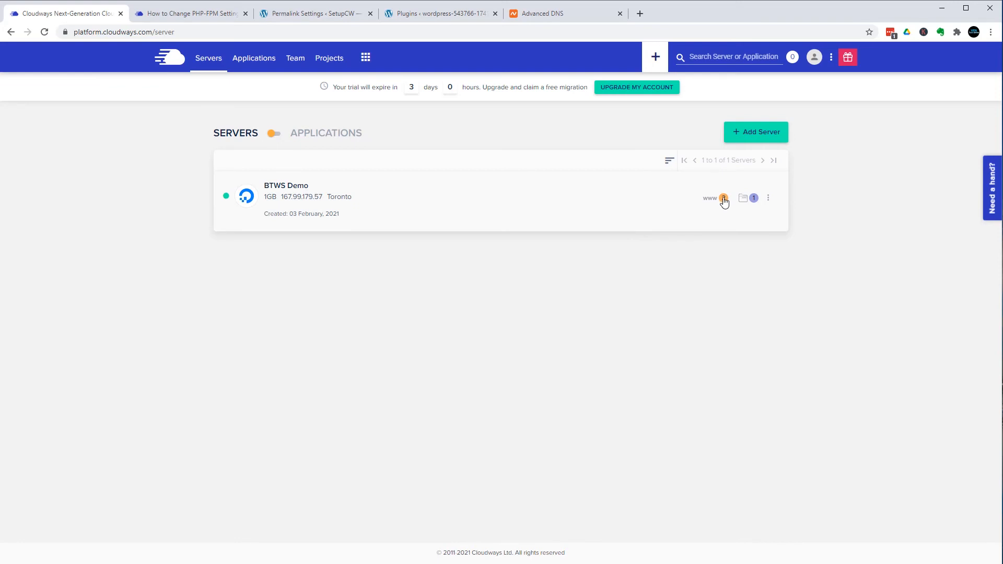
Open the Staging-Cloudways Demo application, discard the staging.setupcw.com primary domain entry and go to its staging management page
left_click(725, 202)
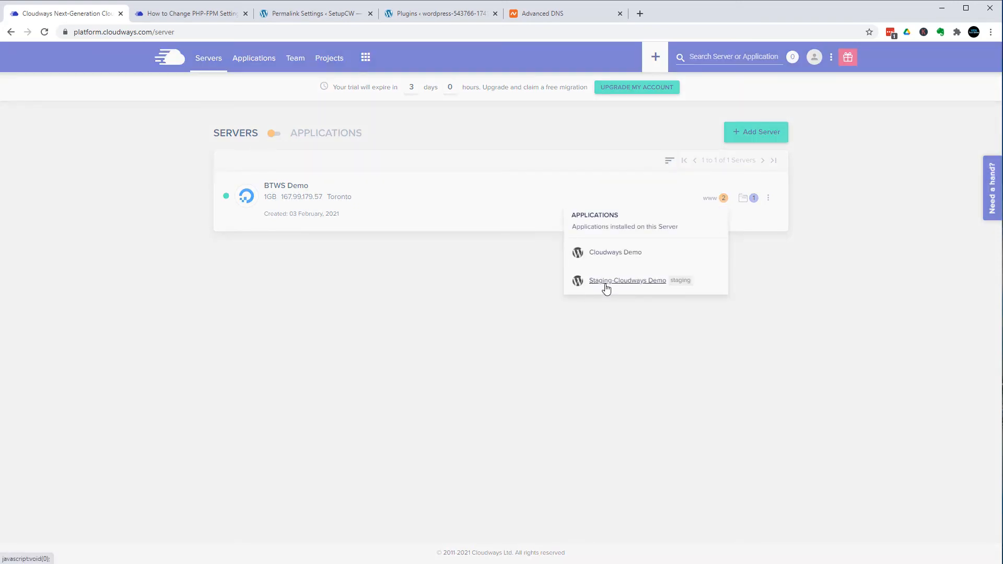
left_click(605, 282)
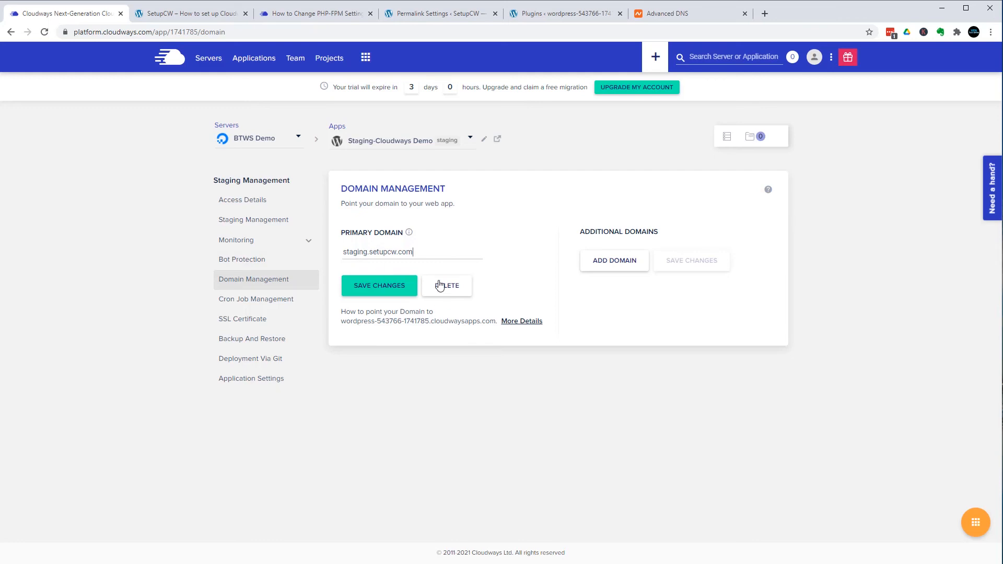
key("ctrl+a")
left_click(433, 286)
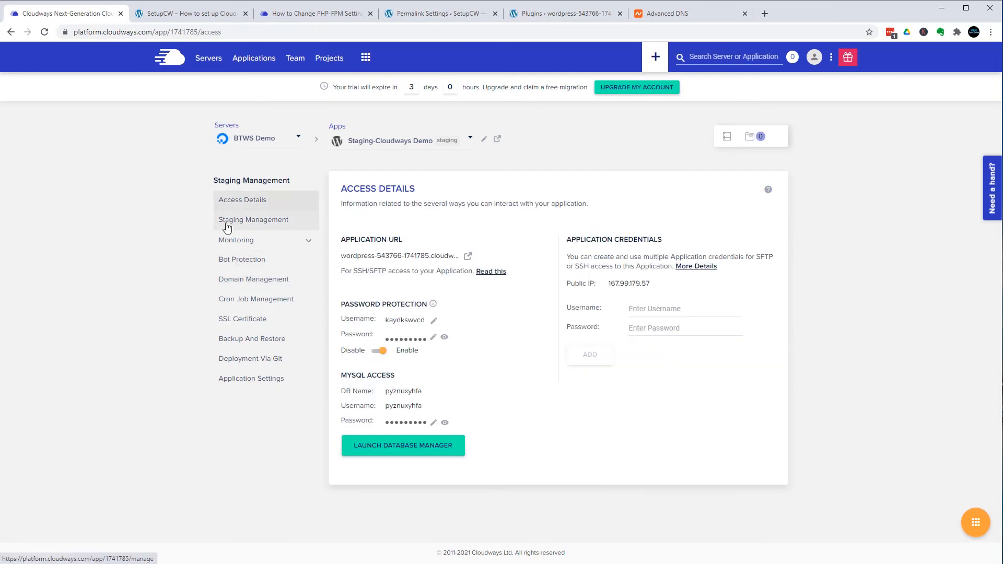
left_click(235, 229)
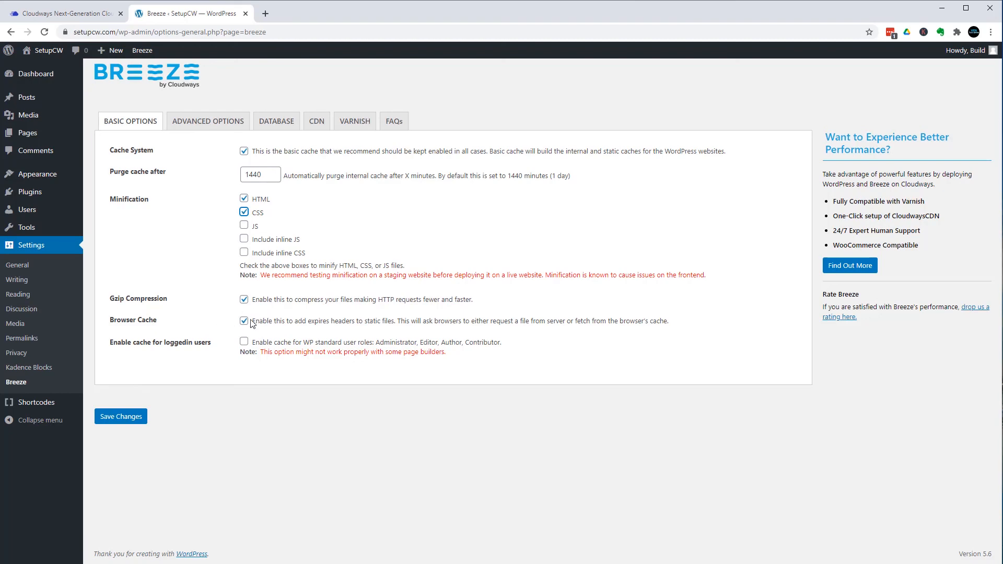
Save the Breeze basic options with HTML and CSS minification enabled, and review the advanced file grouping and exclusion options
left_click(131, 417)
left_click(226, 159)
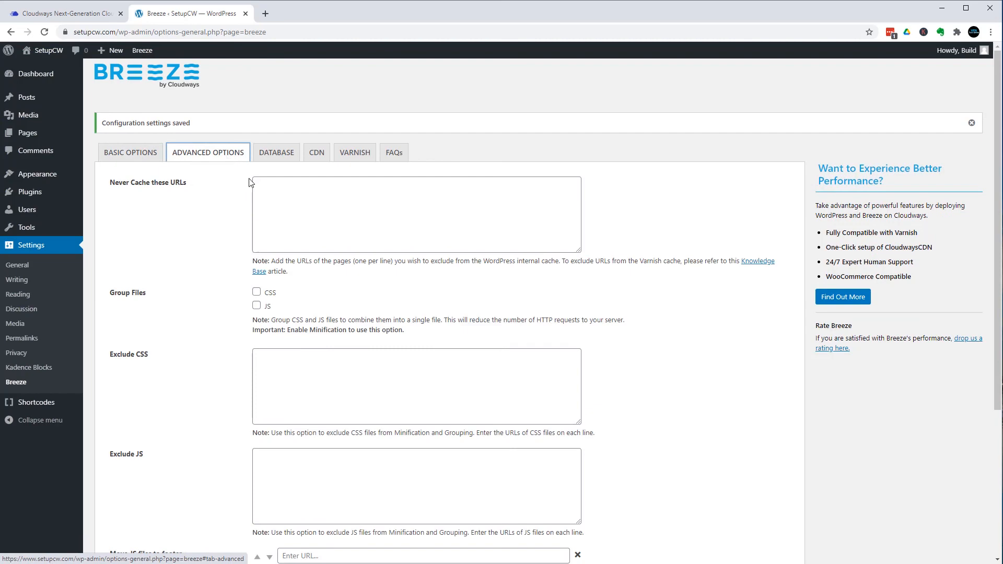
scroll(220, 239, "down", 3)
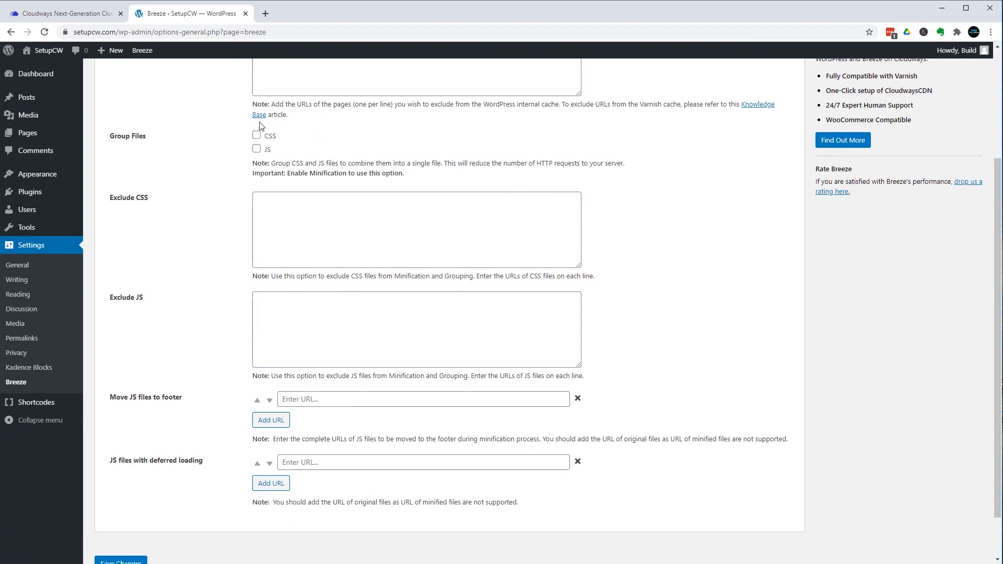
scroll(214, 160, "up", 1)
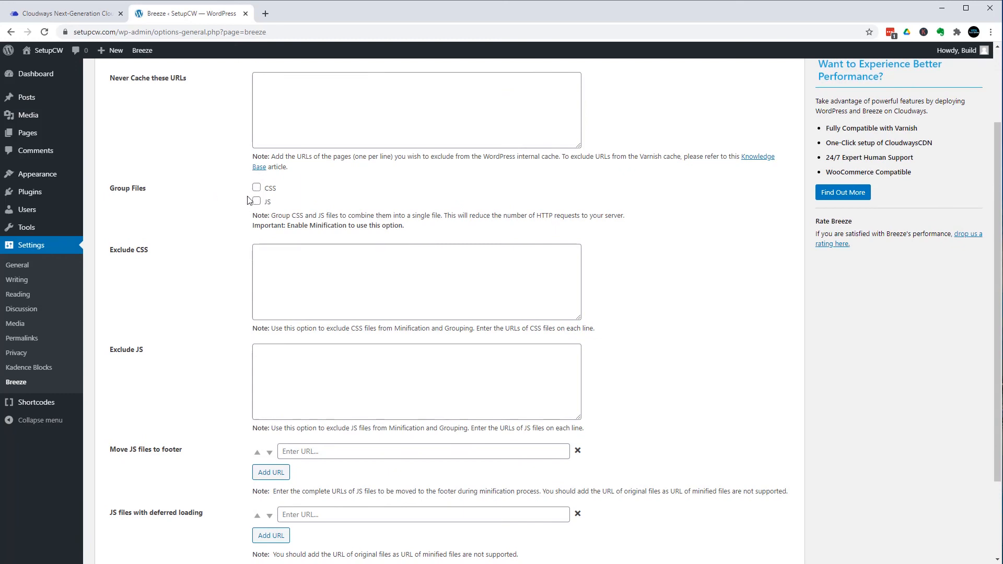
left_click(304, 272)
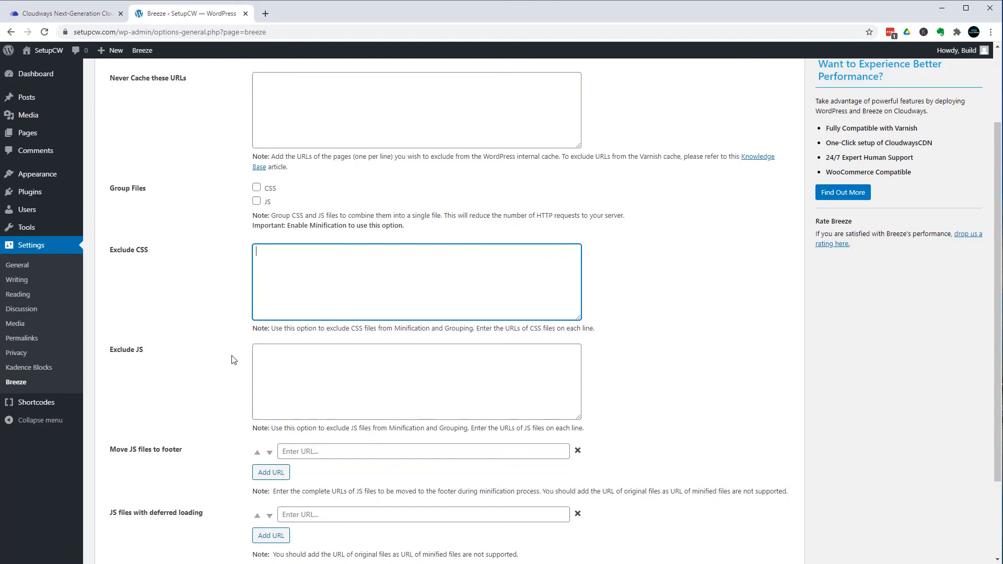
Review Breeze's advanced options for moving JS files to the footer and deferred loading, and save the Breeze basic options again
scroll(234, 360, "down", 2)
left_click(315, 346)
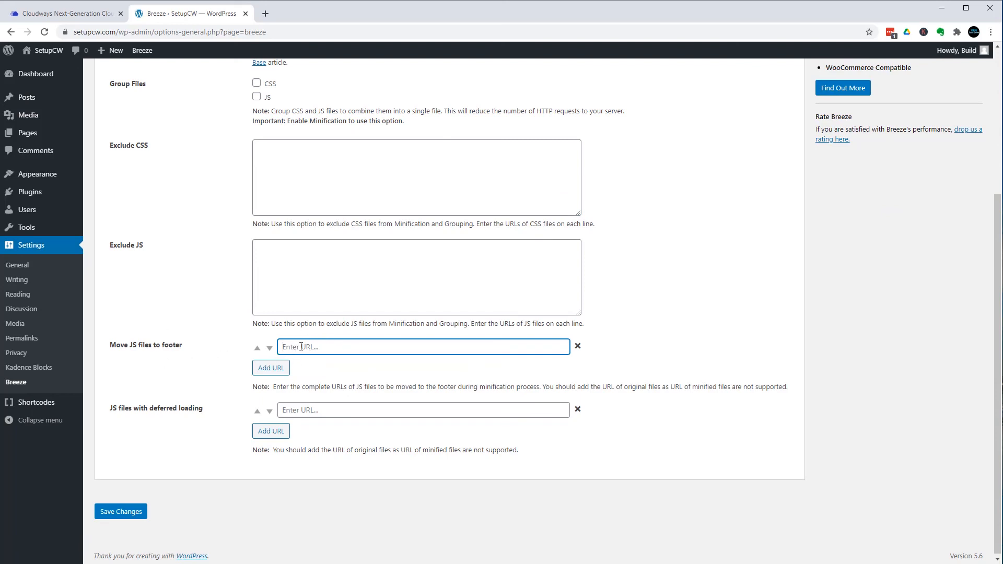
left_click(311, 411)
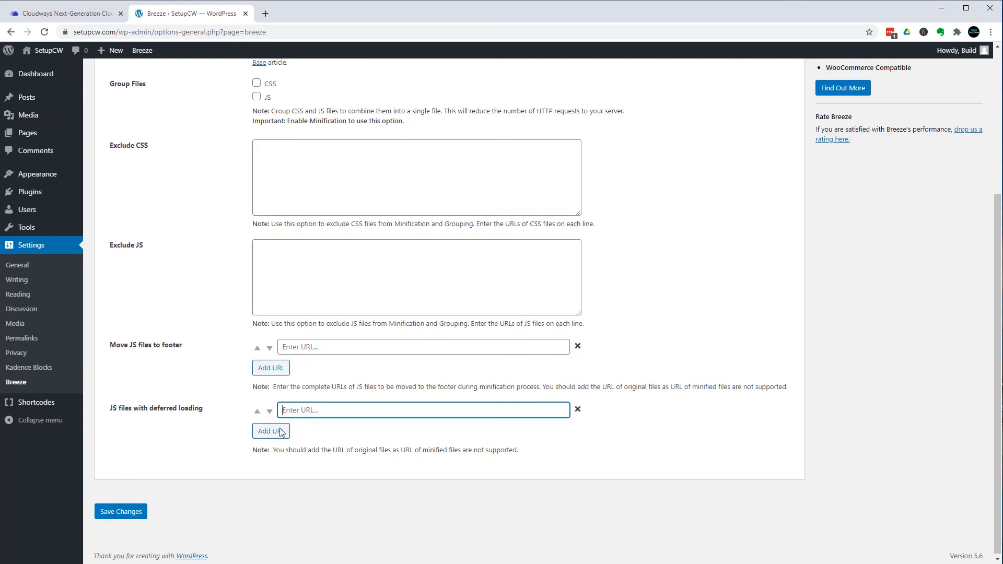
scroll(293, 418, "down", 1)
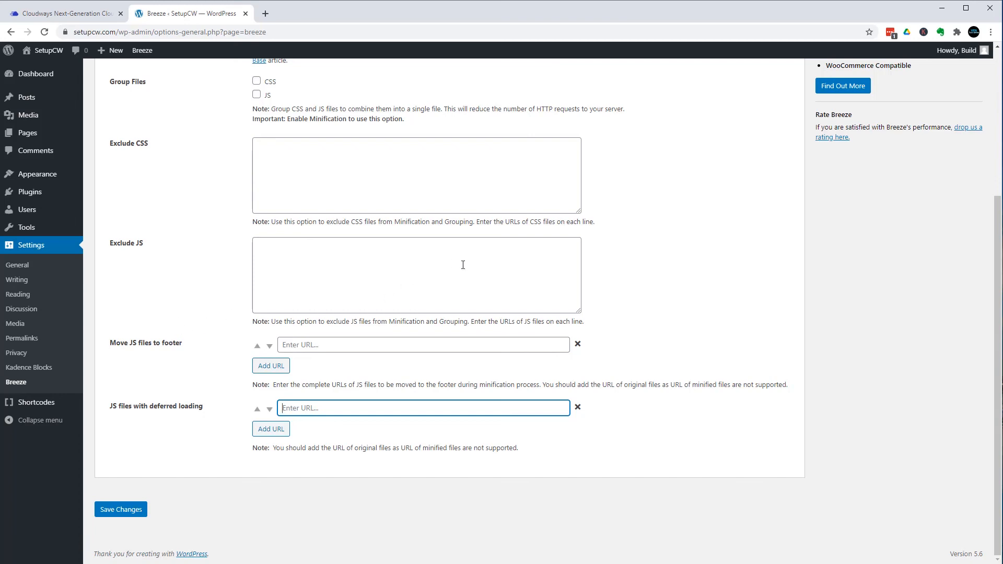
scroll(304, 282, "up", 2)
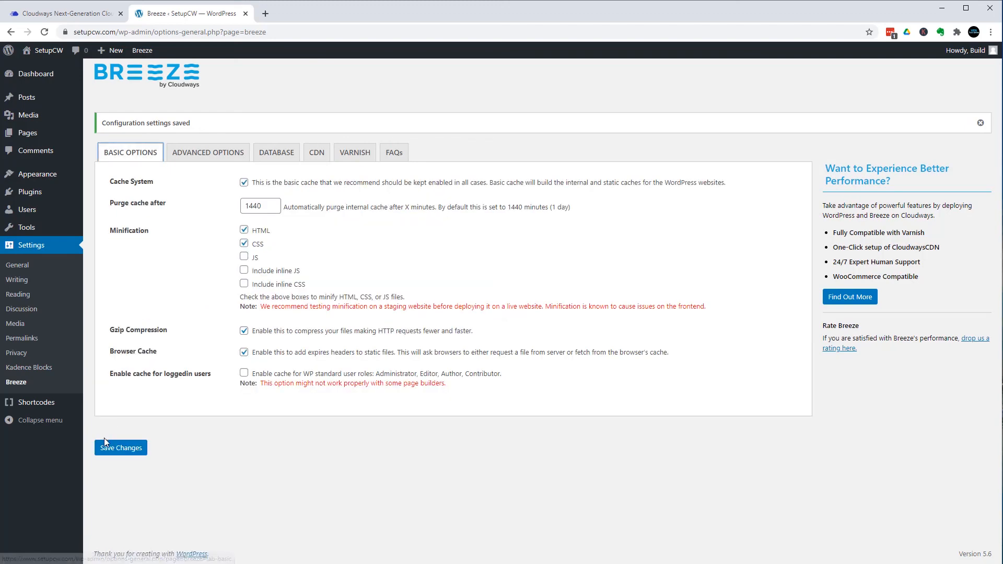
left_click(117, 447)
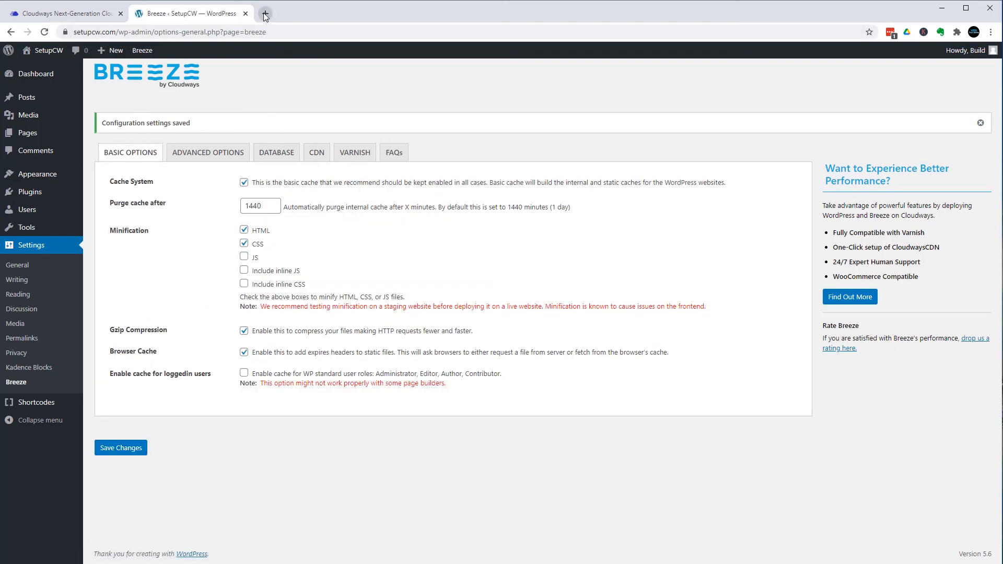
left_click(264, 14)
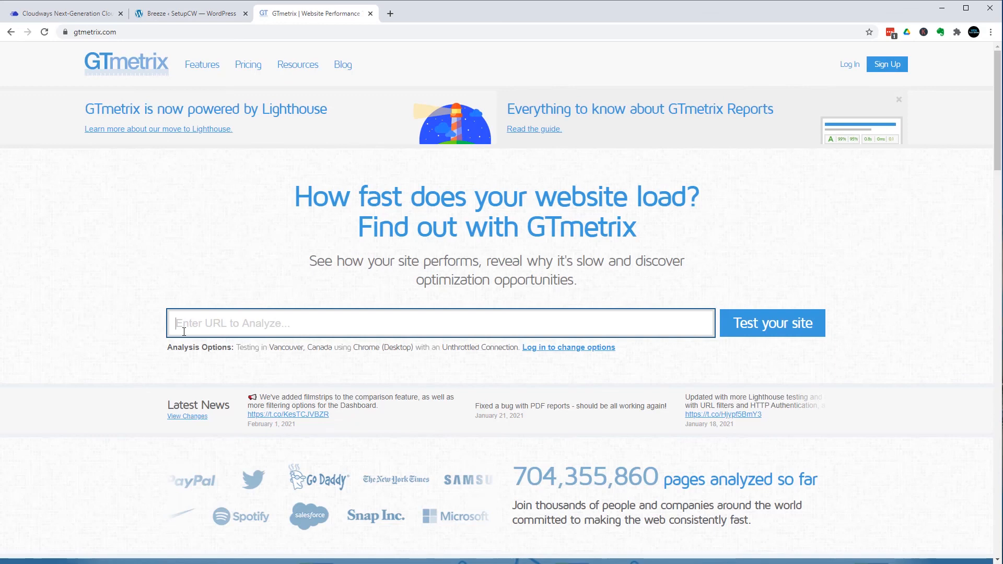
type("https://www.setupcw.com")
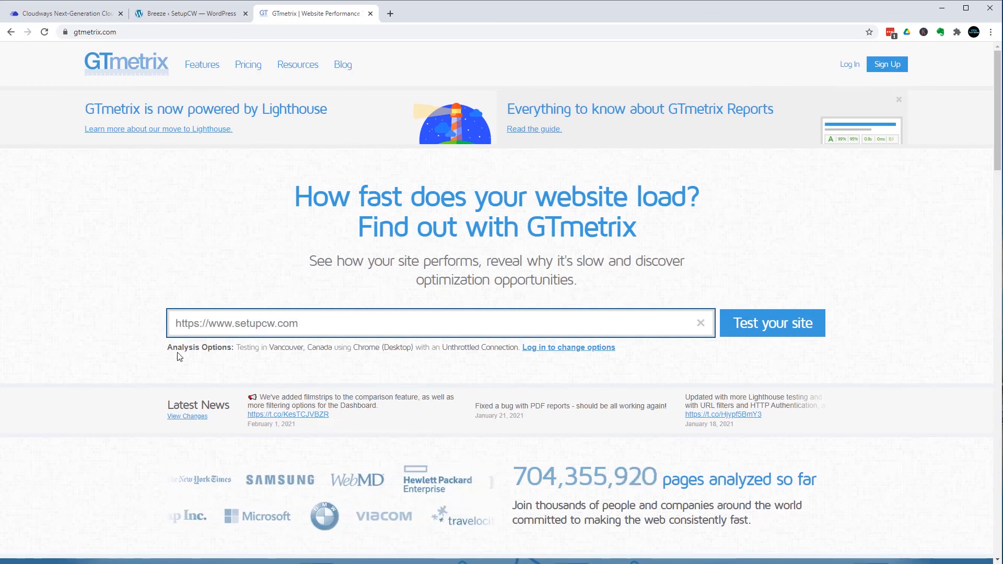
left_click_drag(181, 324, 150, 333)
left_click(130, 328)
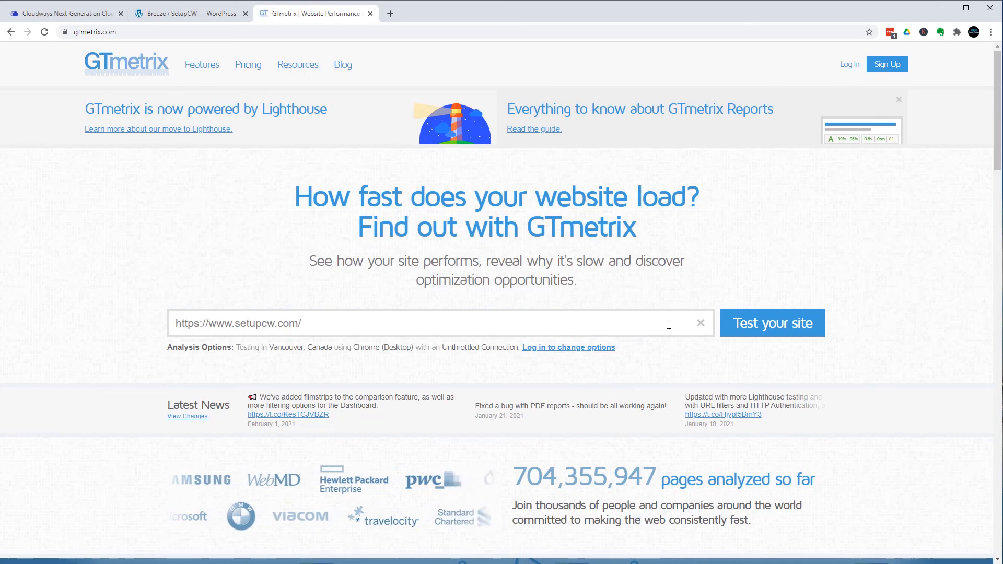
left_click(772, 325)
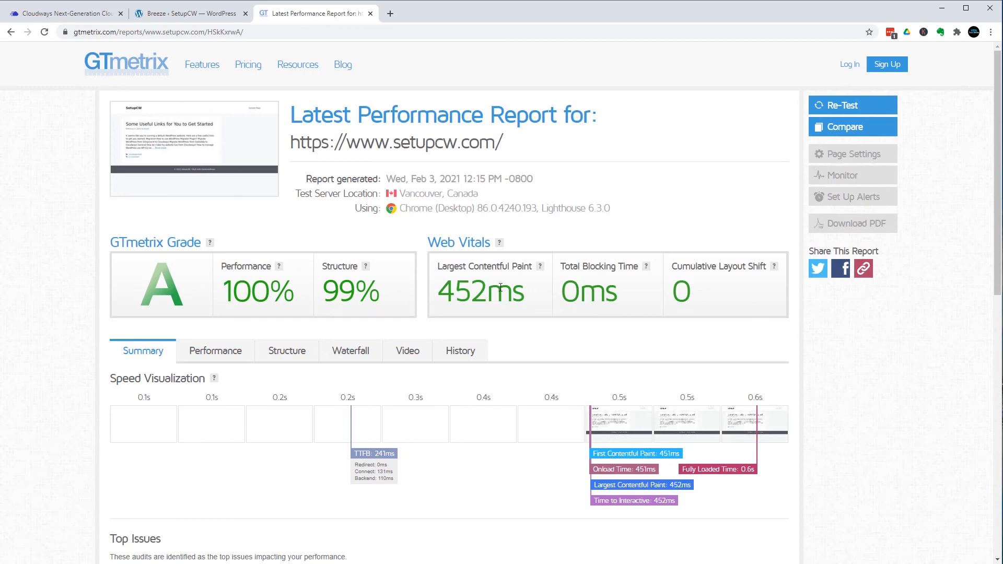
Look through the GTmetrix report's speed visualization, top issues and page details, and retest the site
scroll(337, 417, "down", 3)
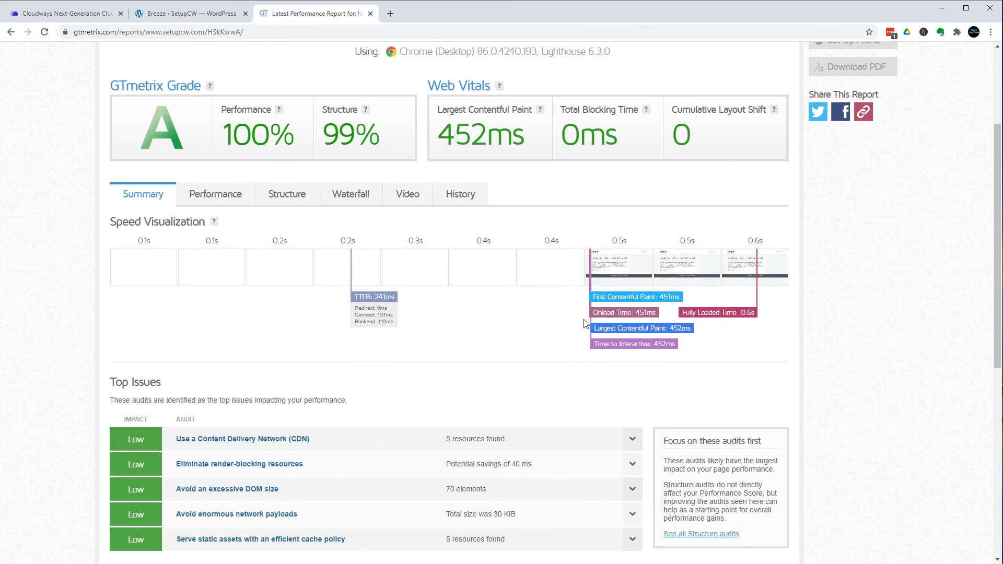
scroll(564, 320, "down", 5)
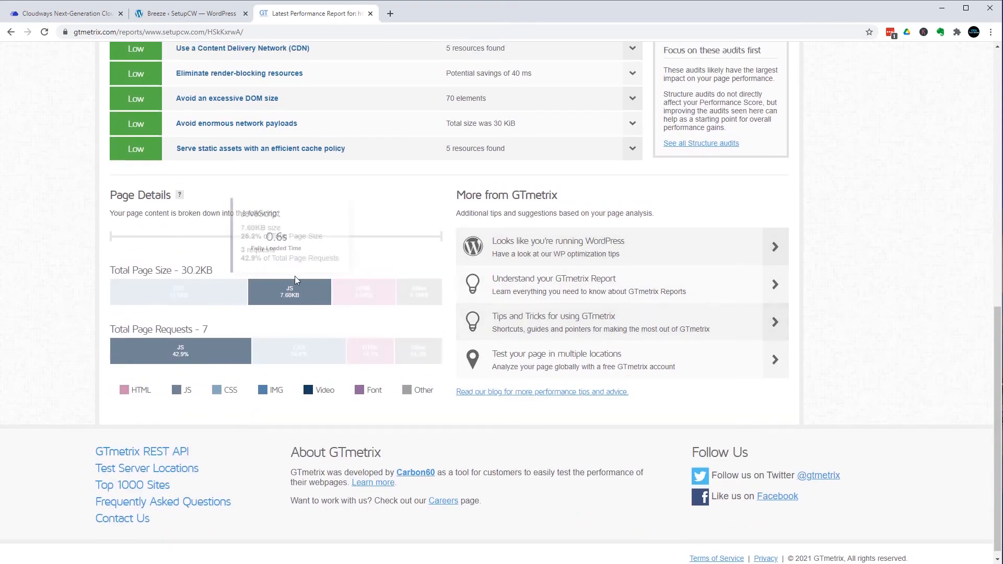
scroll(295, 276, "up", 3)
left_click(346, 107)
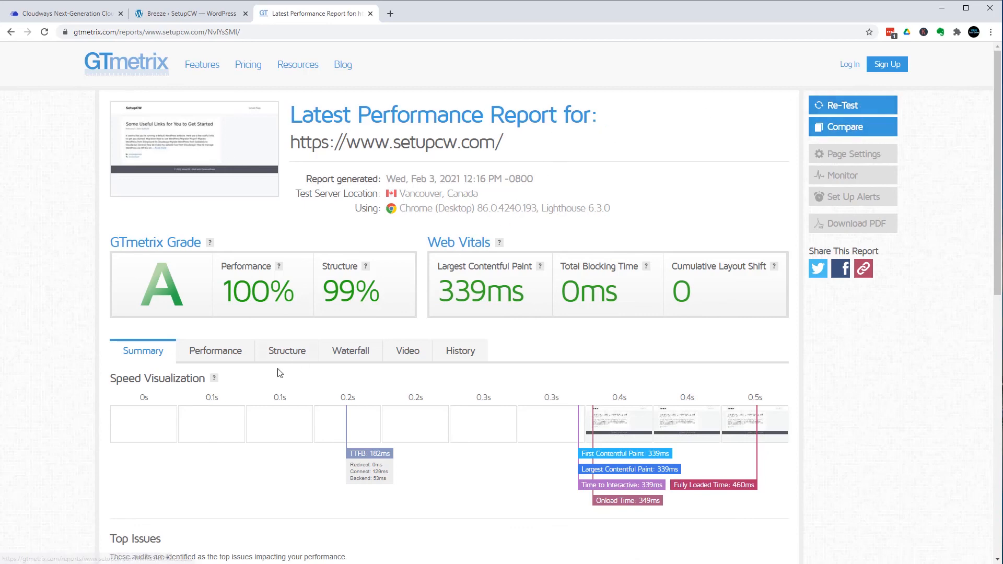
Open the waterfall chart in the new GTmetrix report and examine the page's individual requests
left_click(351, 358)
scroll(113, 339, "down", 5)
scroll(112, 338, "down", 1)
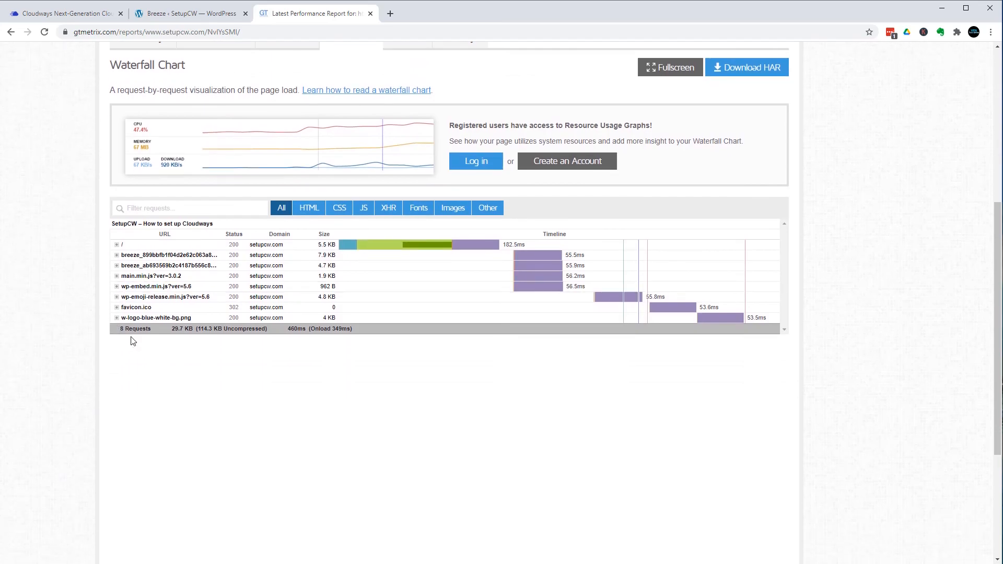